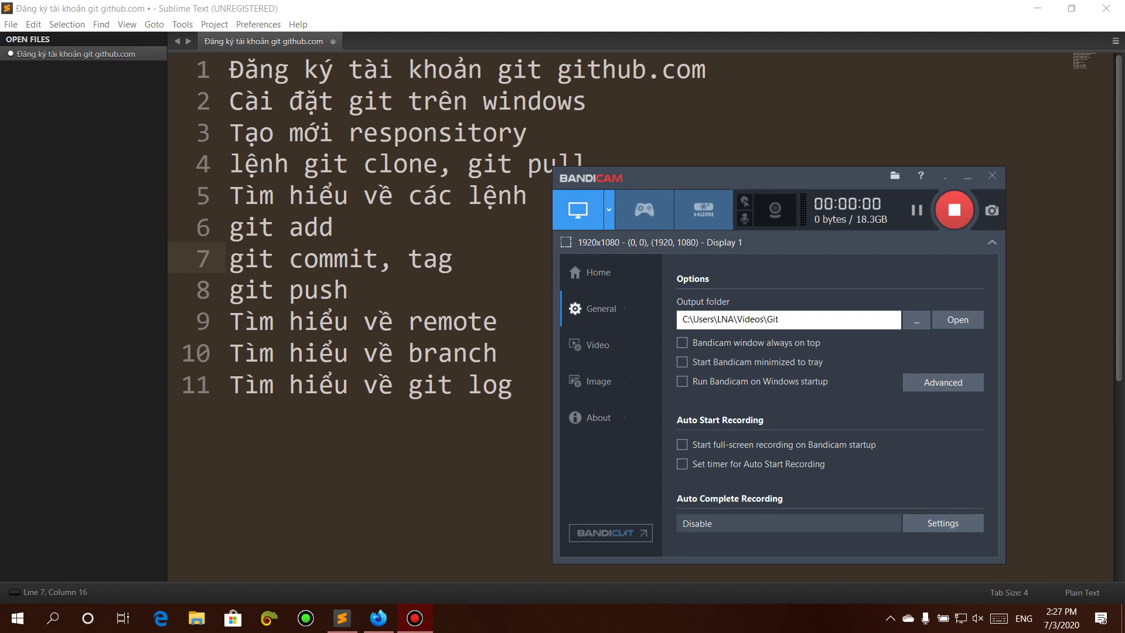
# Copy 'github.com' from line 1 of the Sublime Text lesson outline and return to Firefox.
pyautogui.click(421, 258)
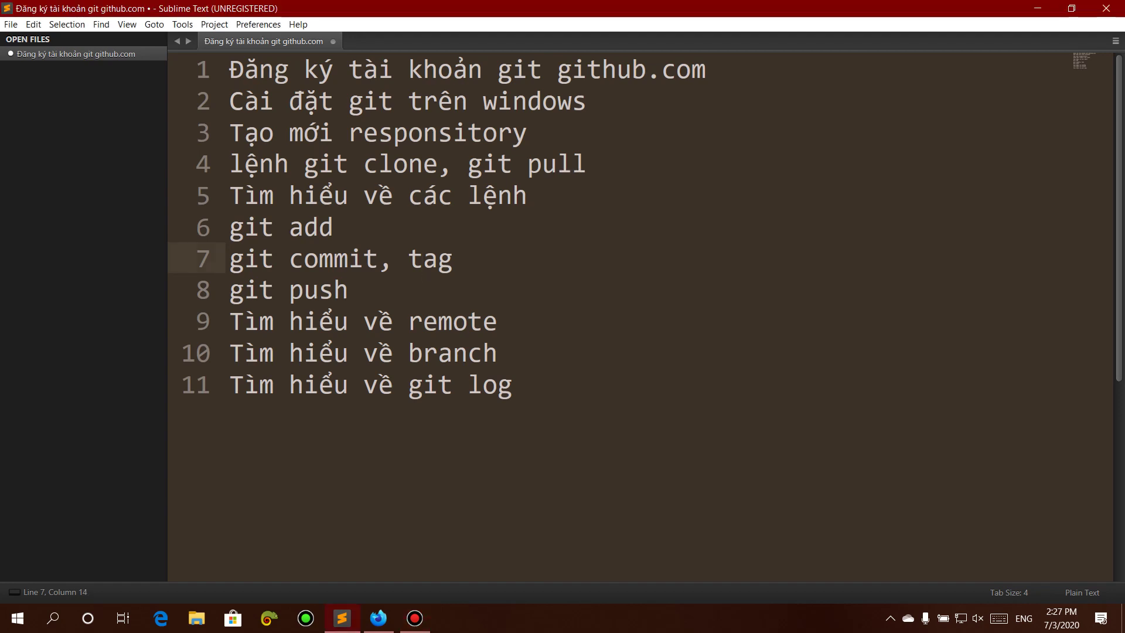
pyautogui.click(452, 259)
pyautogui.moveTo(558, 69); pyautogui.dragTo(707, 70)
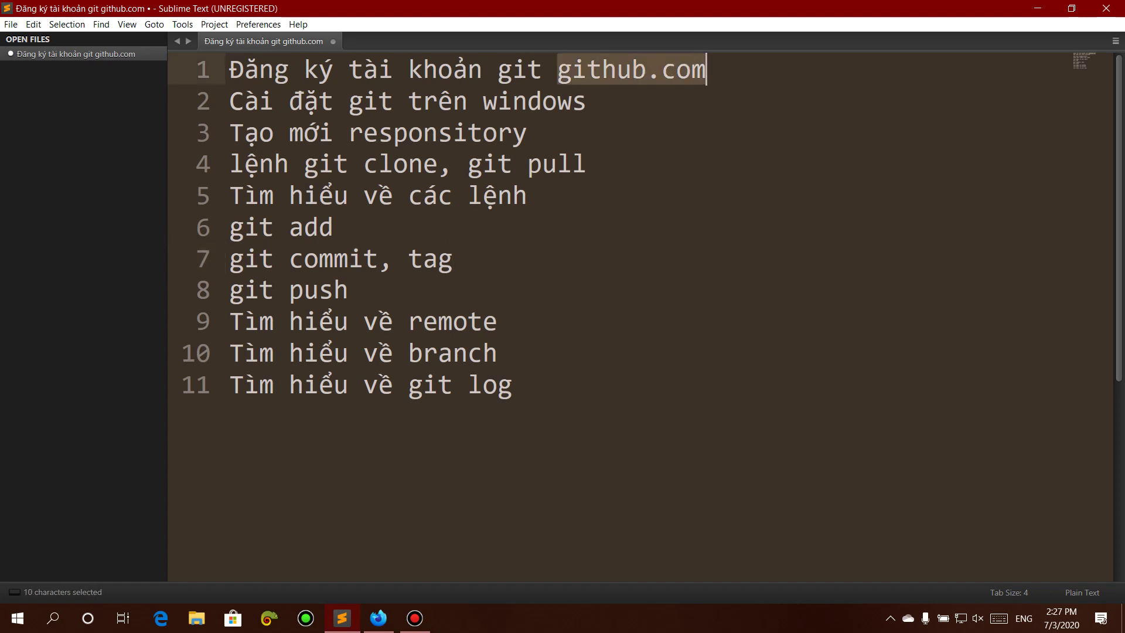
pyautogui.hotkey('ctrl', 'c')
pyautogui.click(587, 163)
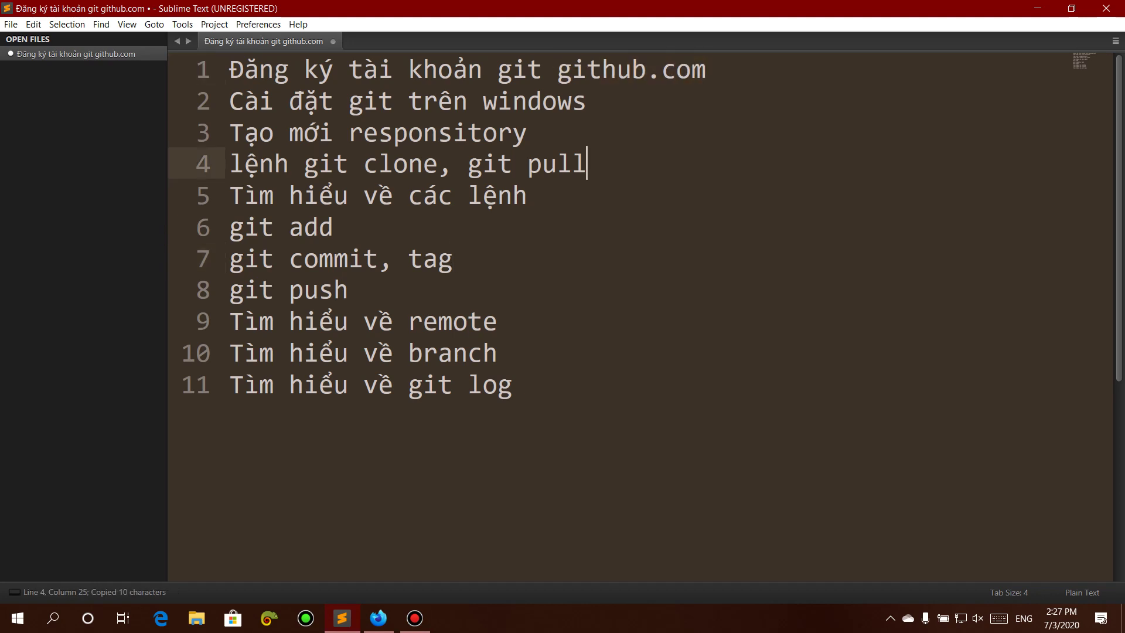
pyautogui.click(379, 618)
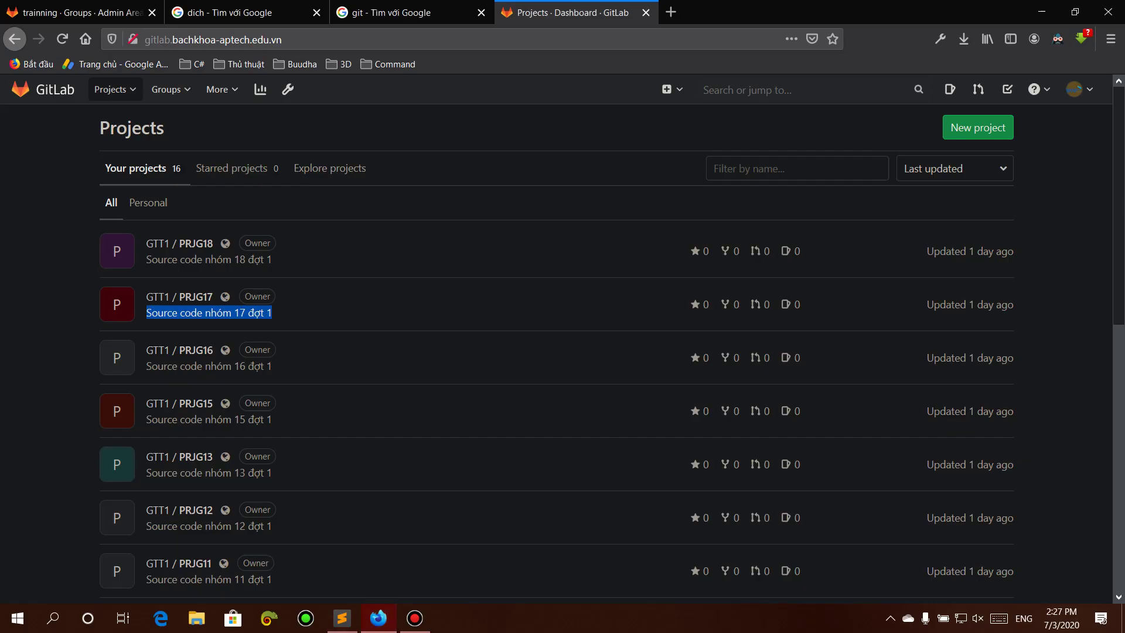
# Paste github.com into a new Firefox tab to load the GitHub sign-up page.
pyautogui.click(671, 12)
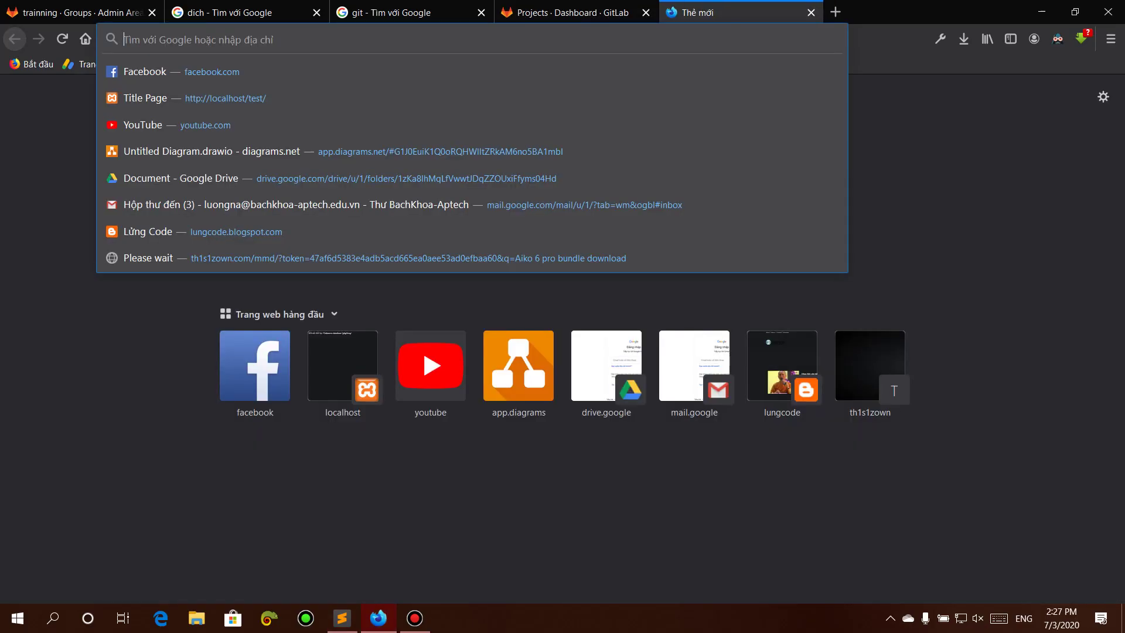
pyautogui.hotkey('ctrl', 'v')
pyautogui.press('Return')
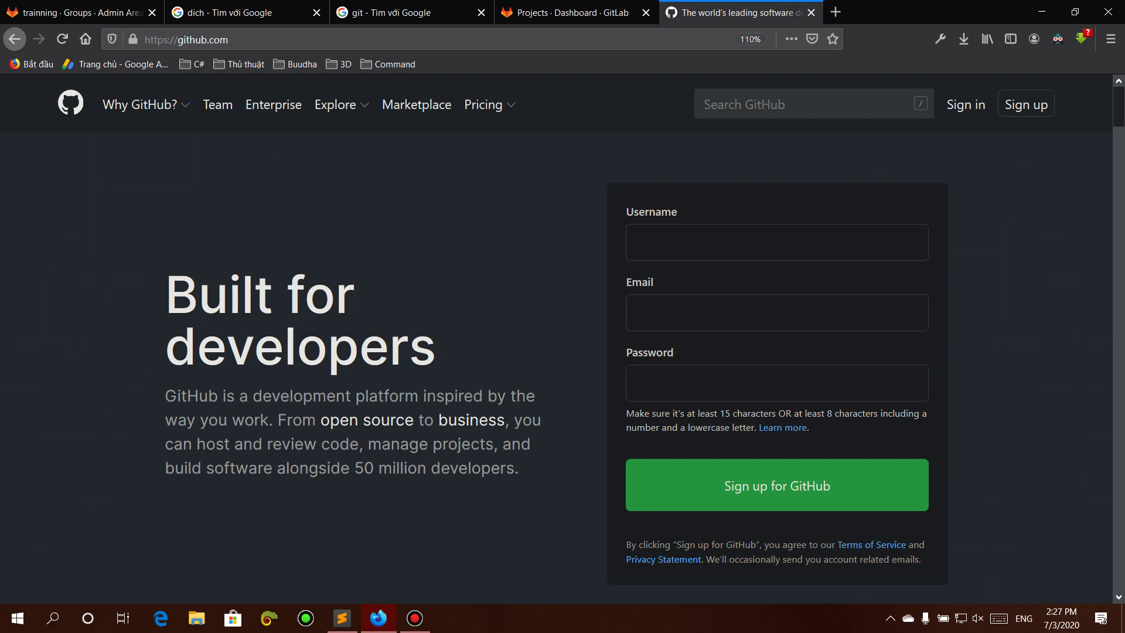
pyautogui.scroll(-5, 563, 352)
pyautogui.scroll(5, 562, 351)
# Enter a username and email in the sign-up form, then go to GitHub's sign-in page.
pyautogui.click(777, 242)
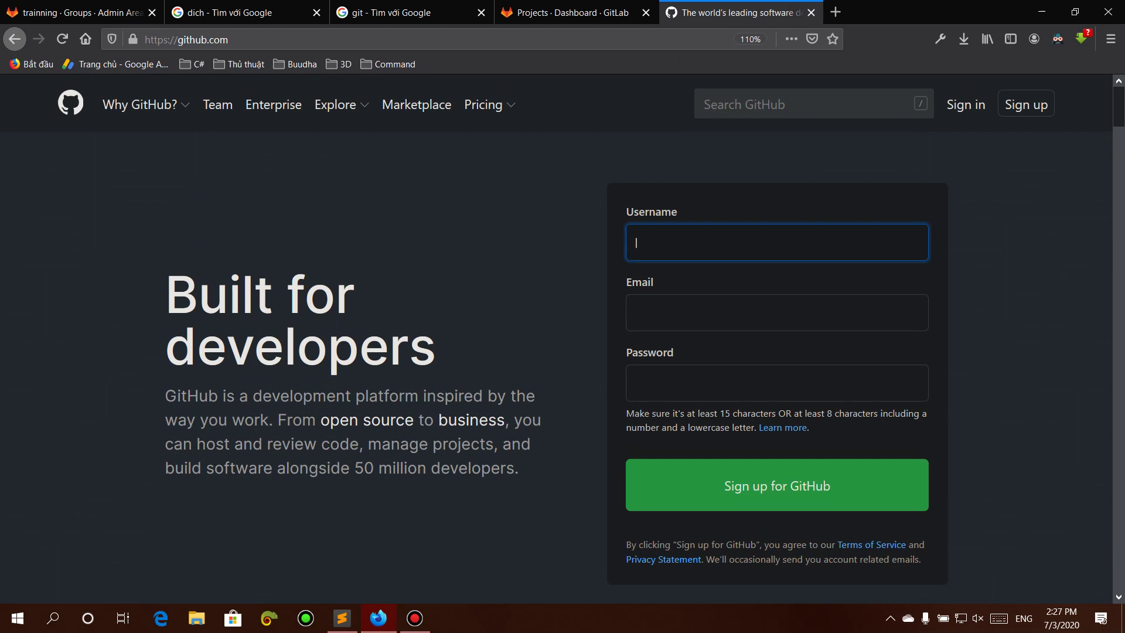
pyautogui.write('luongit')
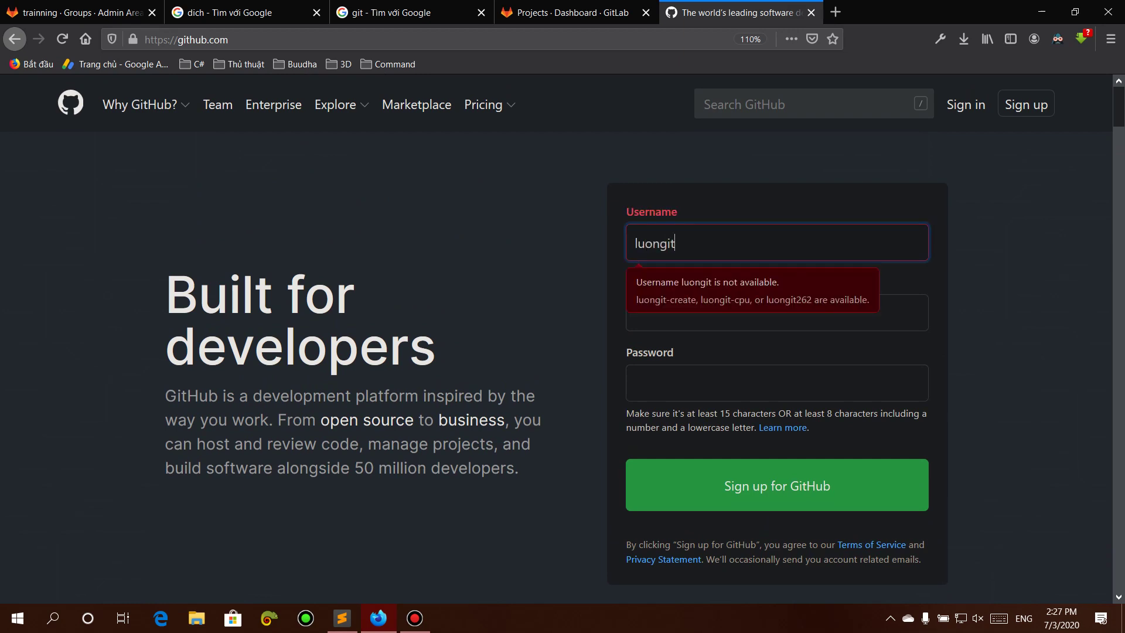
pyautogui.click(777, 321)
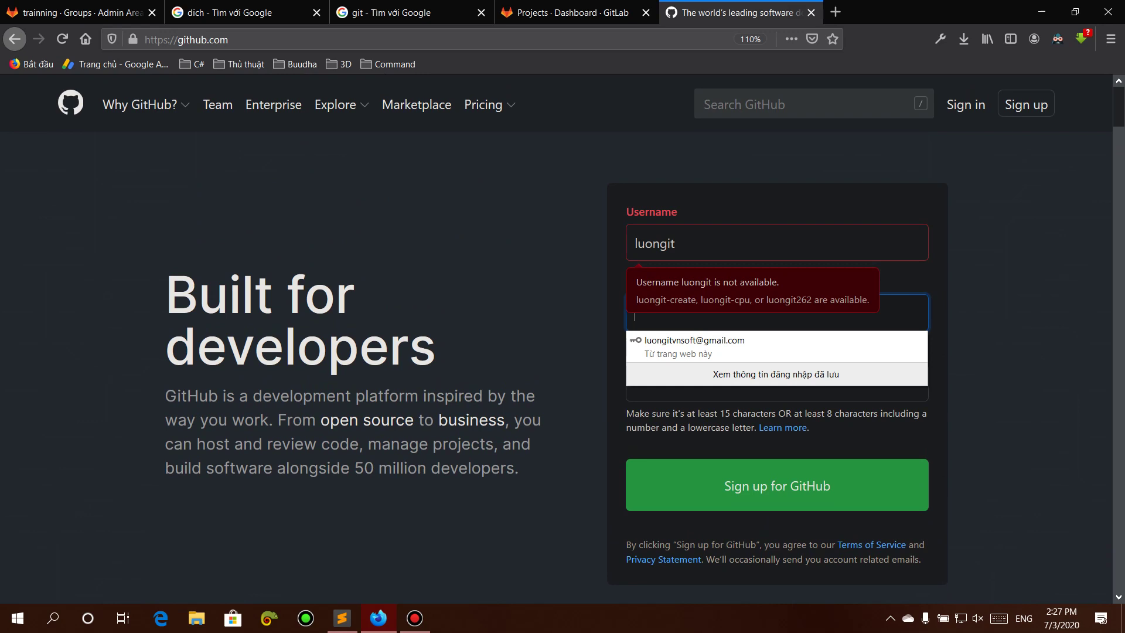
pyautogui.write('Luongit')
pyautogui.press('Tab')
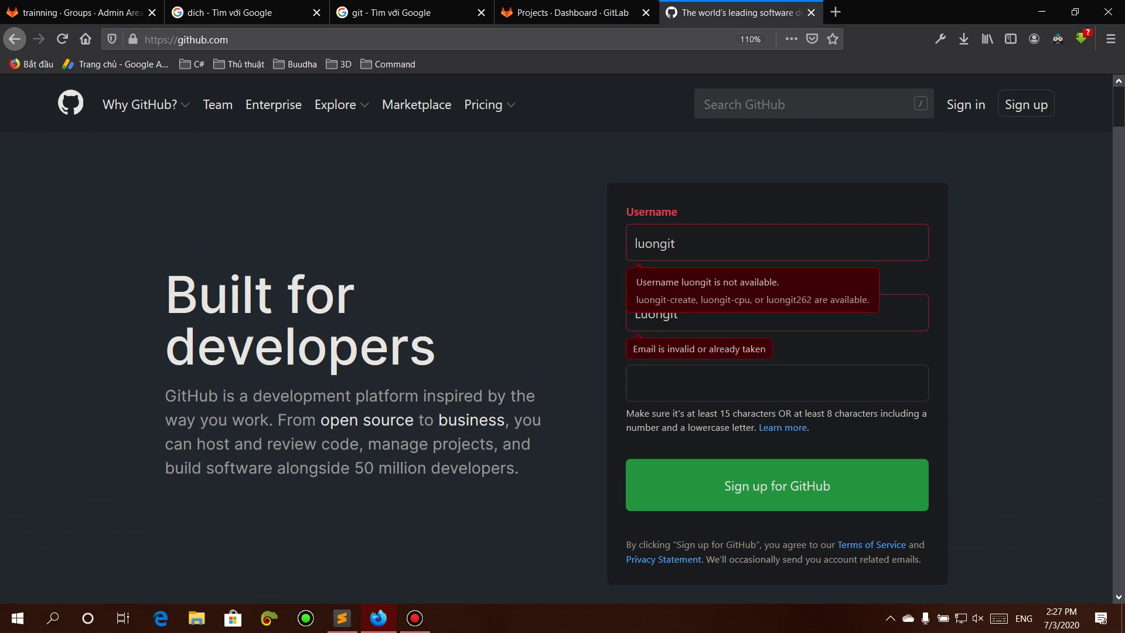
pyautogui.click(777, 383)
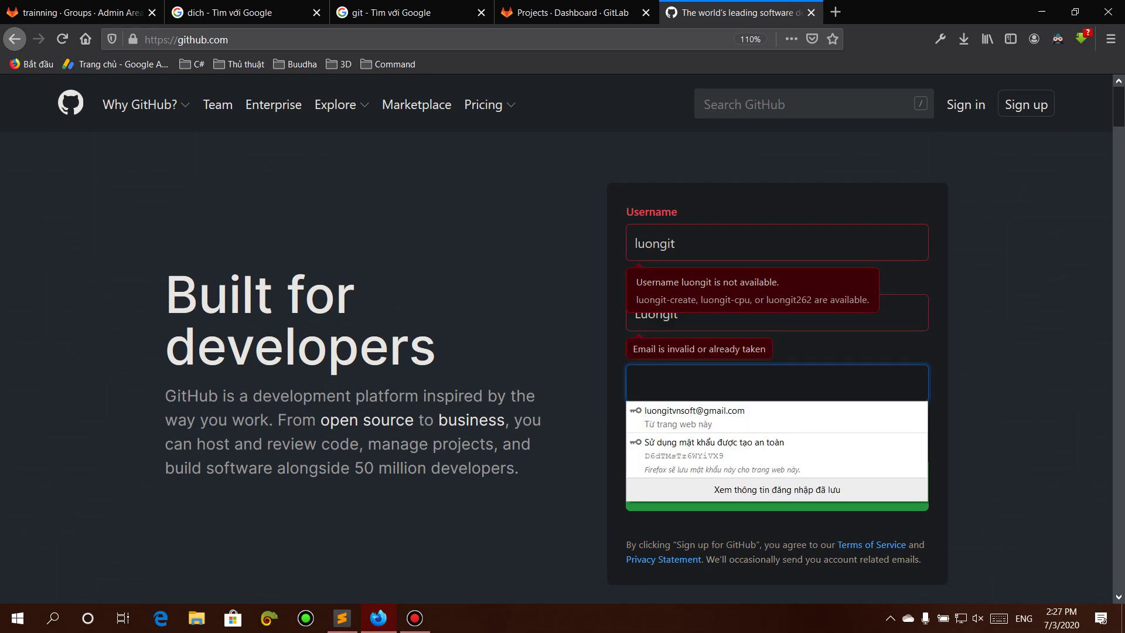
pyautogui.click(965, 104)
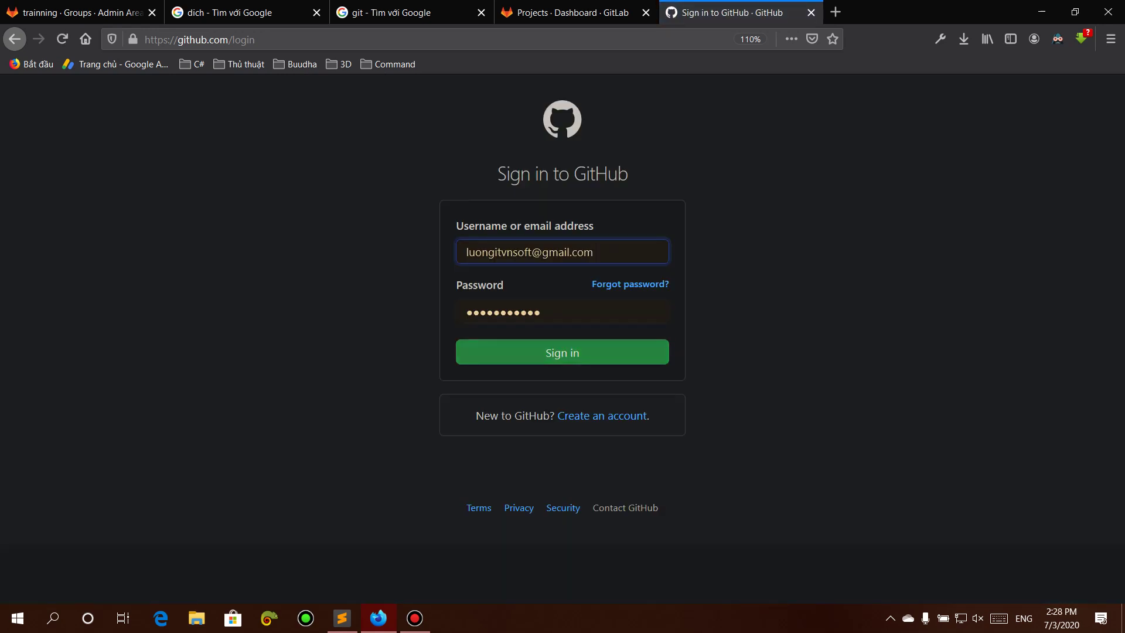
# Sign in with the saved credentials and expand the dashboard's Repositories list with Show more.
pyautogui.click(562, 352)
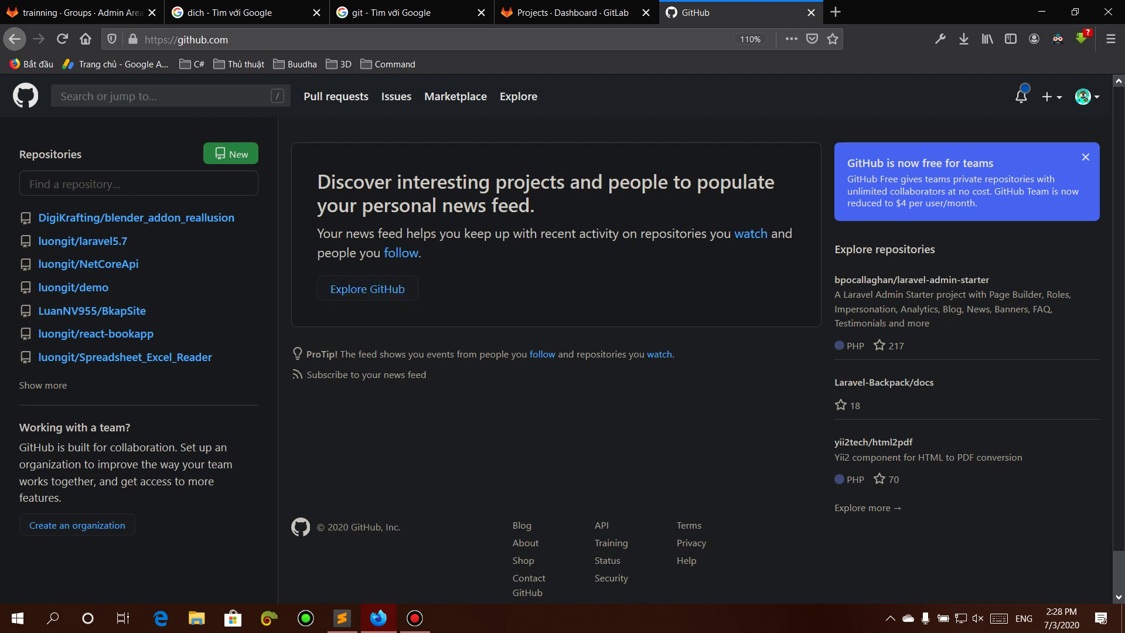
pyautogui.click(43, 385)
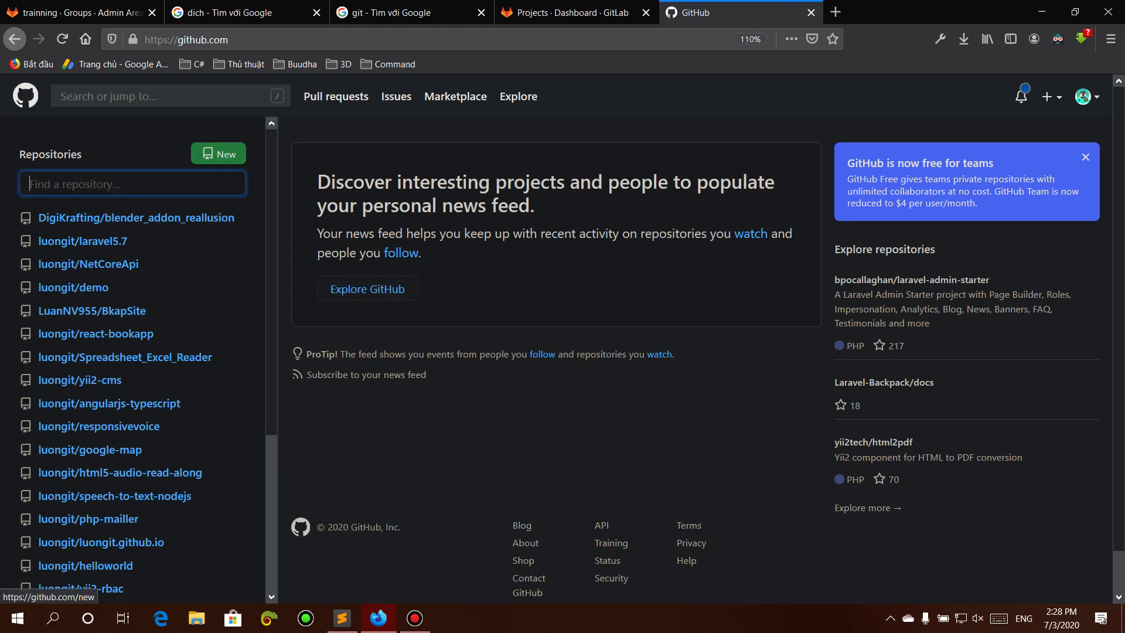
# Fill the new-repository form with name hoc-git, description 'Đây là demo' and Public visibility.
pyautogui.click(218, 154)
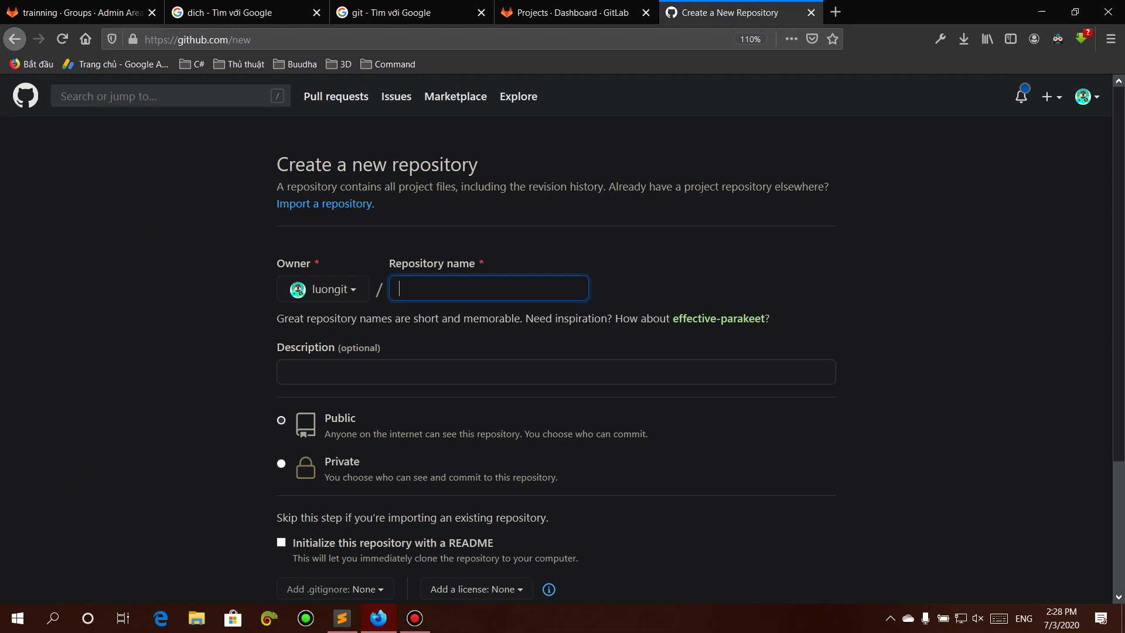
pyautogui.write('t')
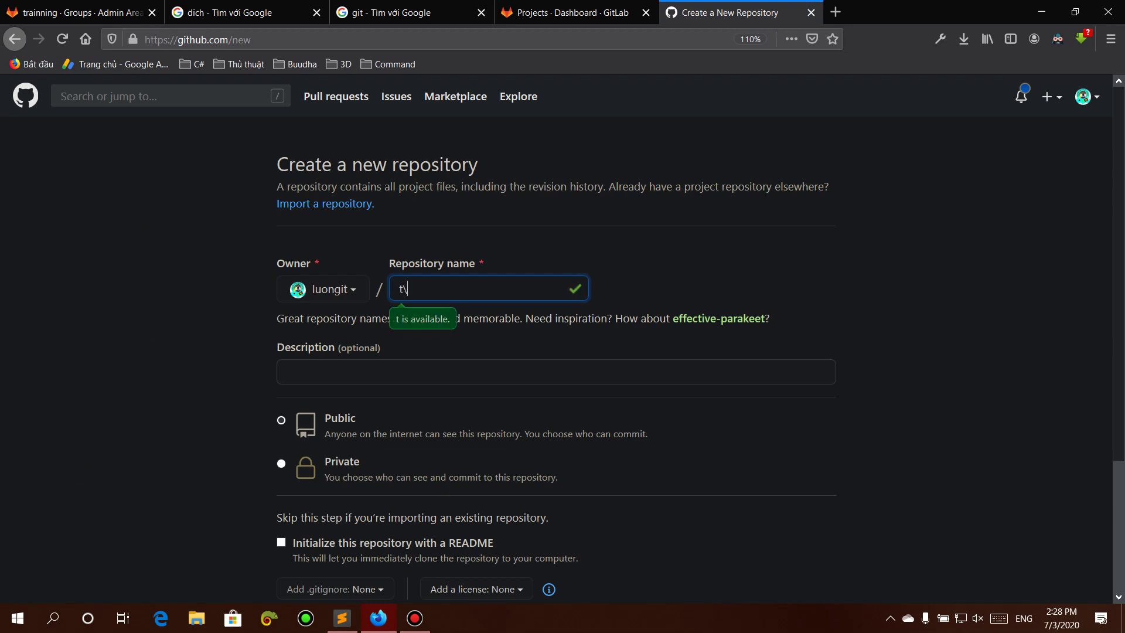
pyautogui.write('r')
pyautogui.press('BackSpace')
pyautogui.press('BackSpace')
pyautogui.write('hoc')
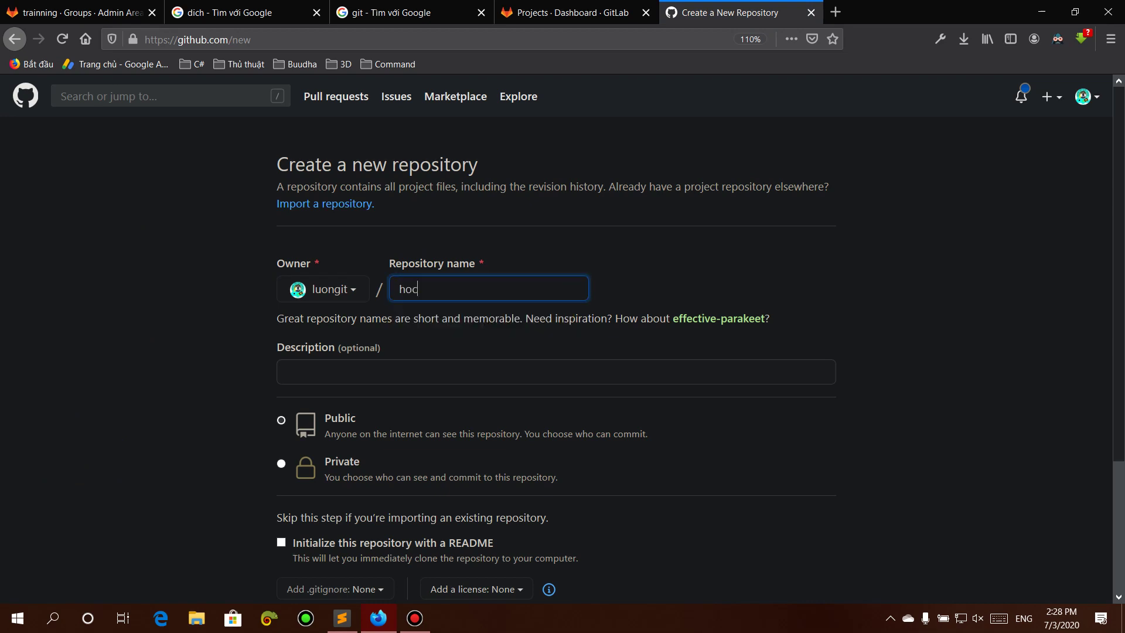
pyautogui.write('-git')
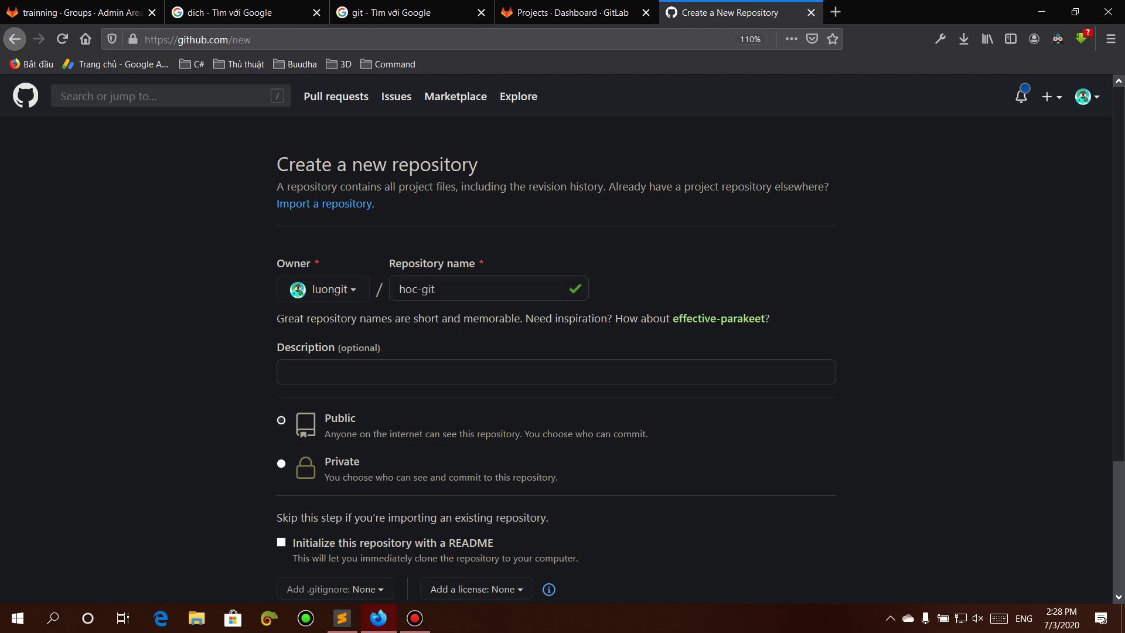
pyautogui.click(288, 373)
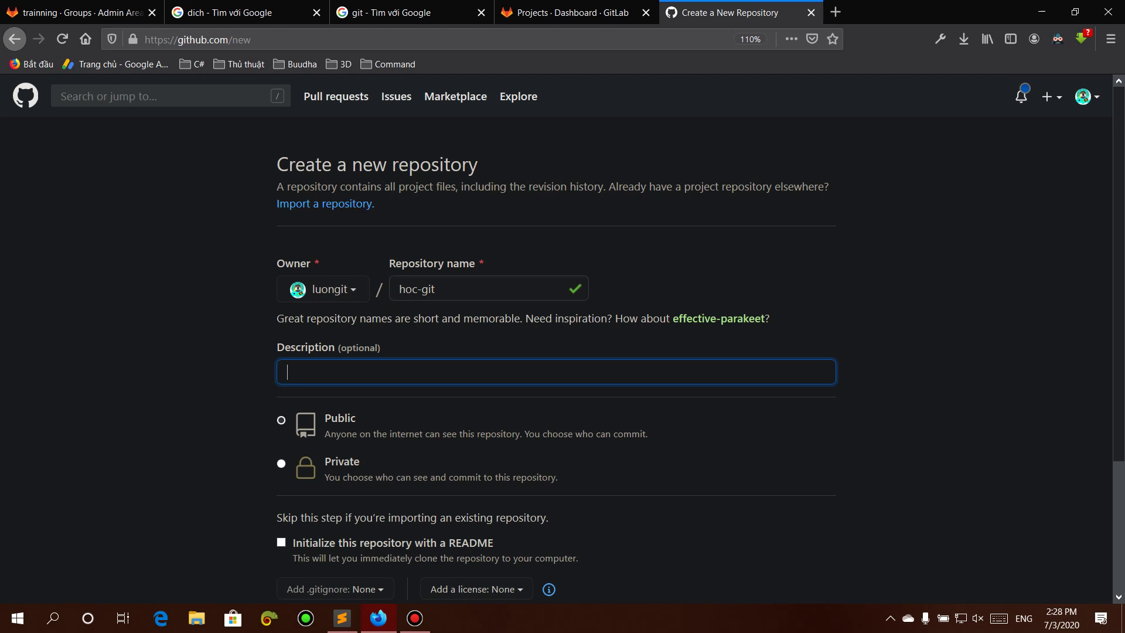
pyautogui.write('Đay la')
pyautogui.press('BackSpace')
pyautogui.press('BackSpace')
pyautogui.press('BackSpace')
pyautogui.press('BackSpace')
pyautogui.press('BackSpace')
pyautogui.write('â')
pyautogui.write('y là demo')
pyautogui.scroll(-3, 563, 337)
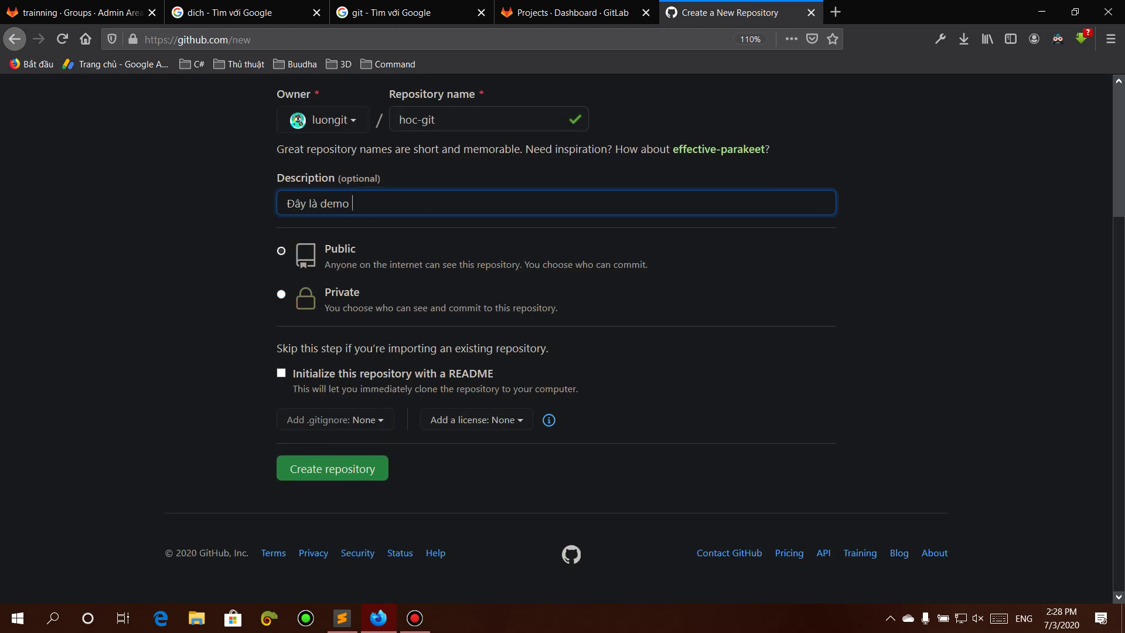
pyautogui.click(281, 250)
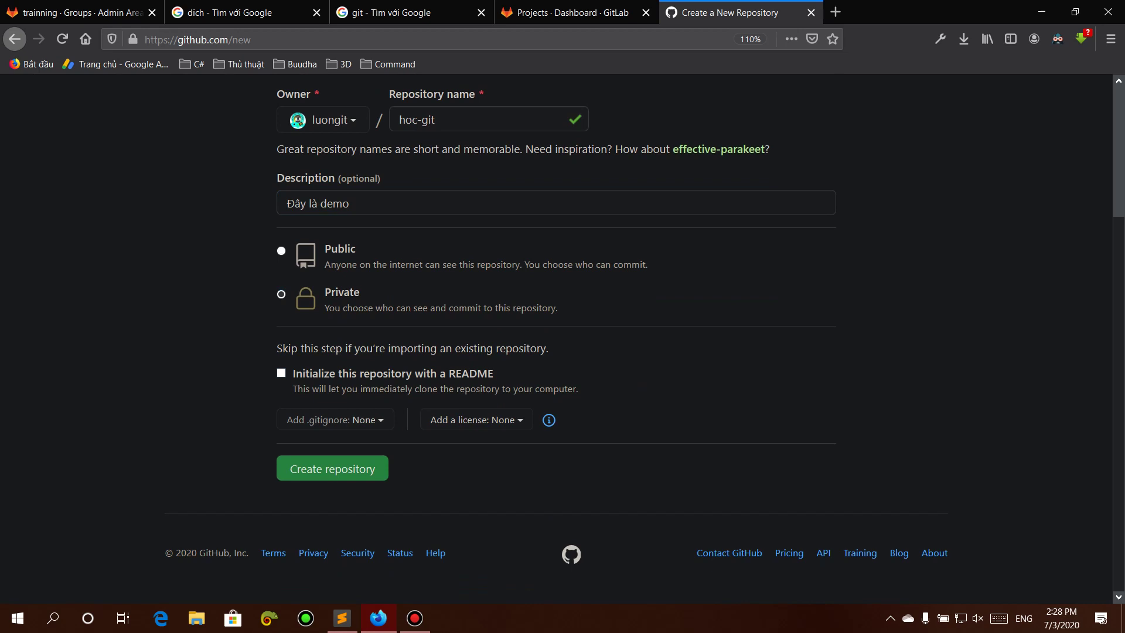
# Switch hoc-git's visibility to Private and create the repository.
pyautogui.press('Down')
pyautogui.press('Up')
pyautogui.press('Down')
pyautogui.press('Up')
pyautogui.press('Down')
pyautogui.scroll(3, 562, 340)
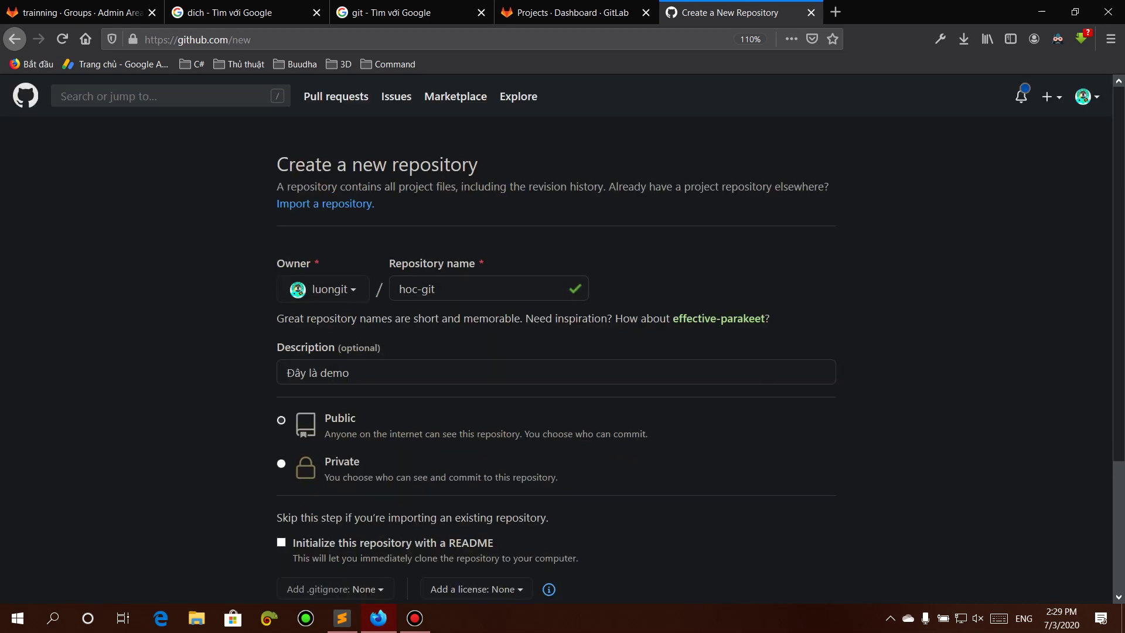
pyautogui.scroll(-3, 562, 340)
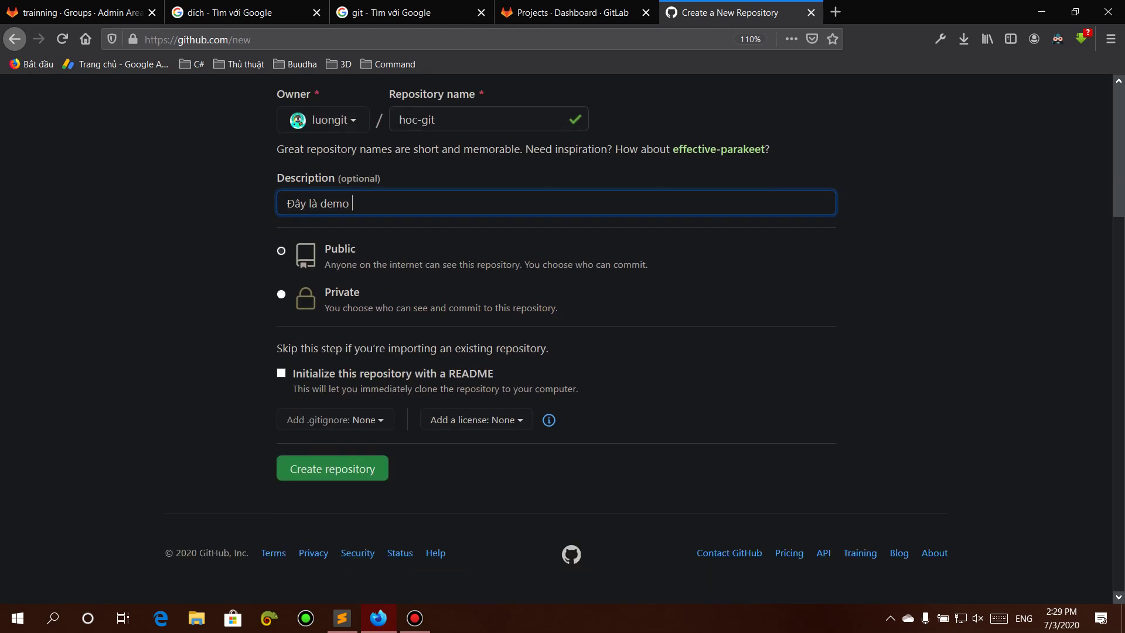
pyautogui.press('Return')
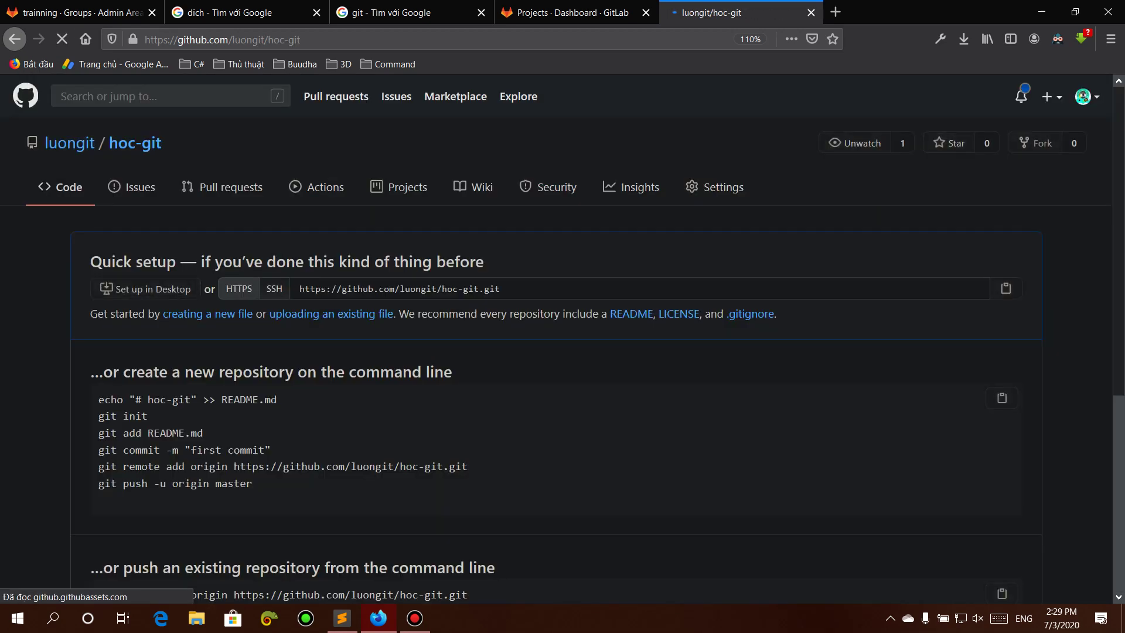
pyautogui.scroll(-3, 563, 340)
pyautogui.scroll(1, 562, 339)
pyautogui.scroll(2, 563, 340)
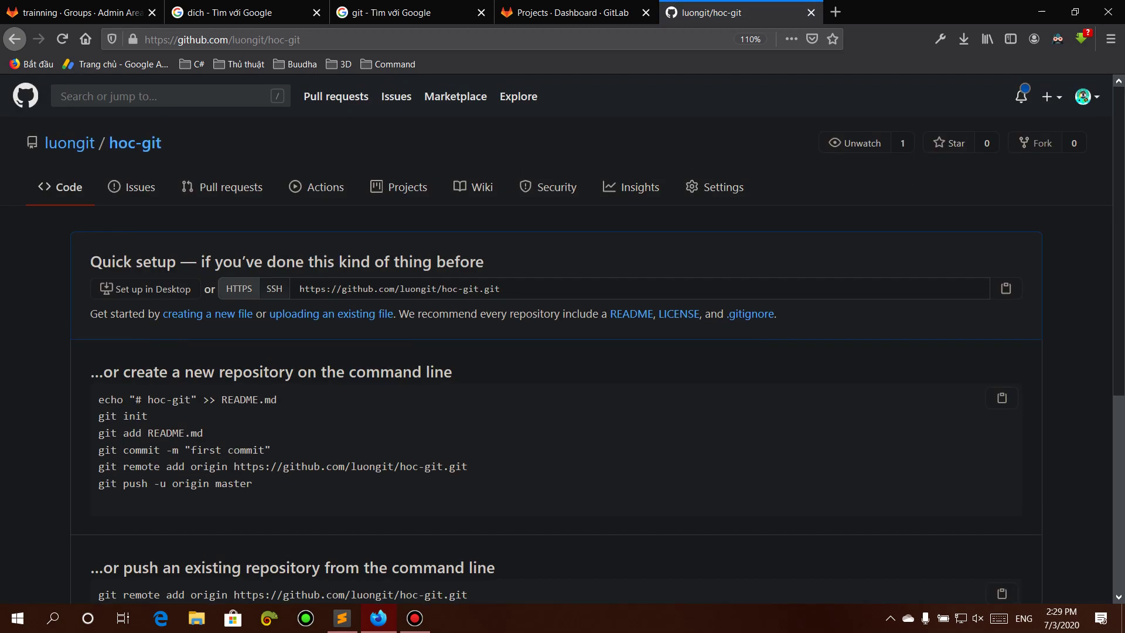
pyautogui.scroll(-2, 562, 340)
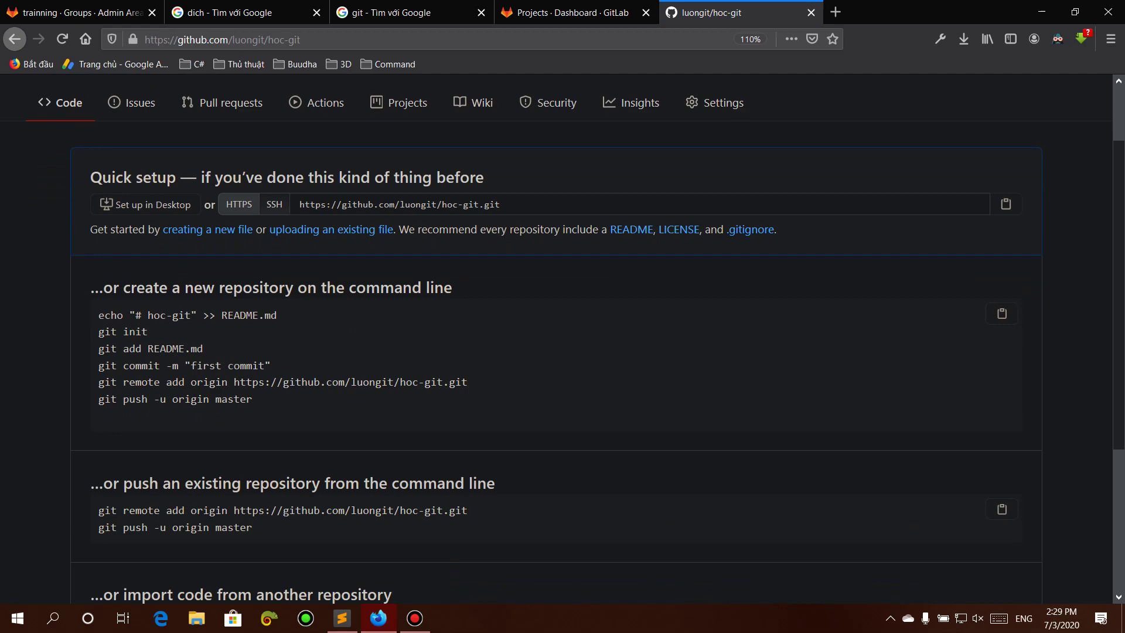
pyautogui.moveTo(91, 288); pyautogui.dragTo(252, 399)
pyautogui.scroll(-4, 563, 339)
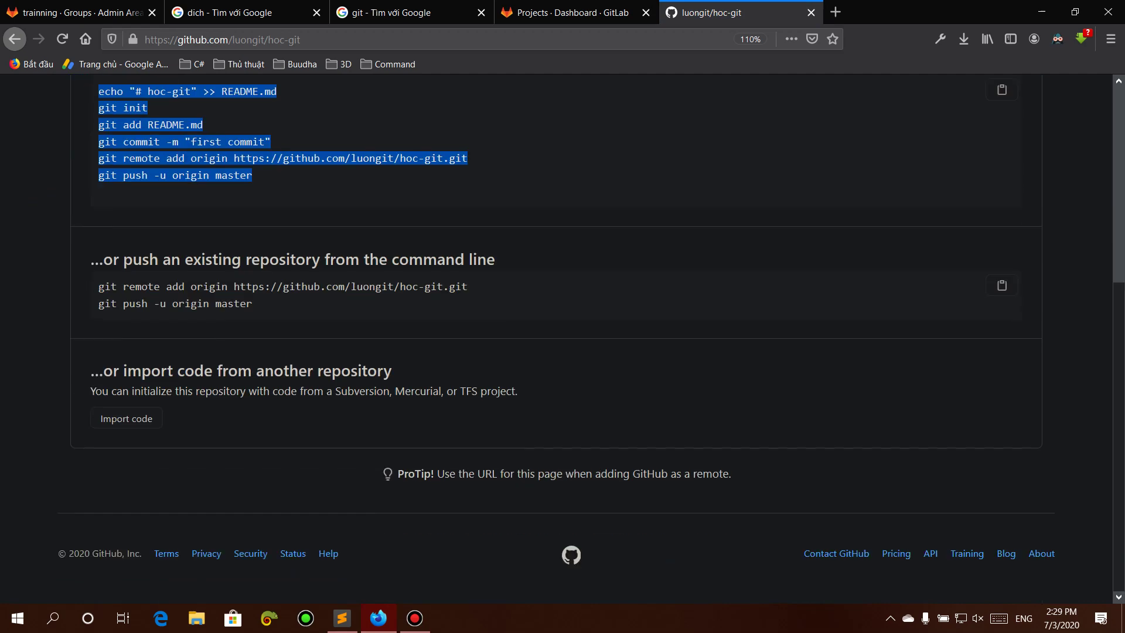
pyautogui.moveTo(103, 259); pyautogui.dragTo(252, 304)
pyautogui.scroll(5, 252, 304)
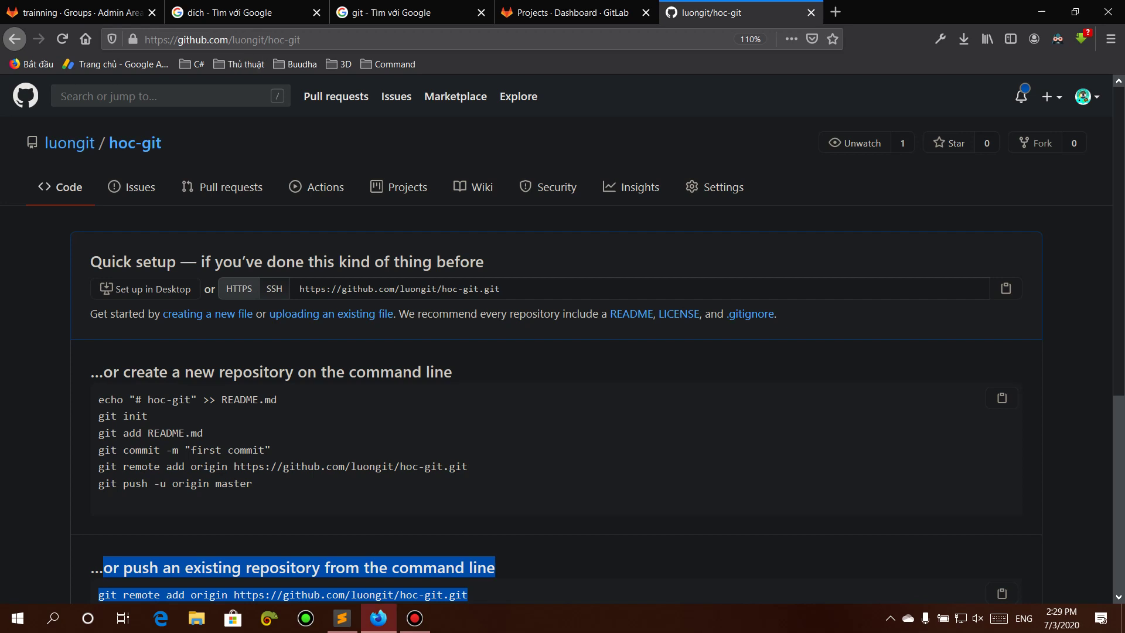
pyautogui.click(378, 617)
pyautogui.click(378, 617)
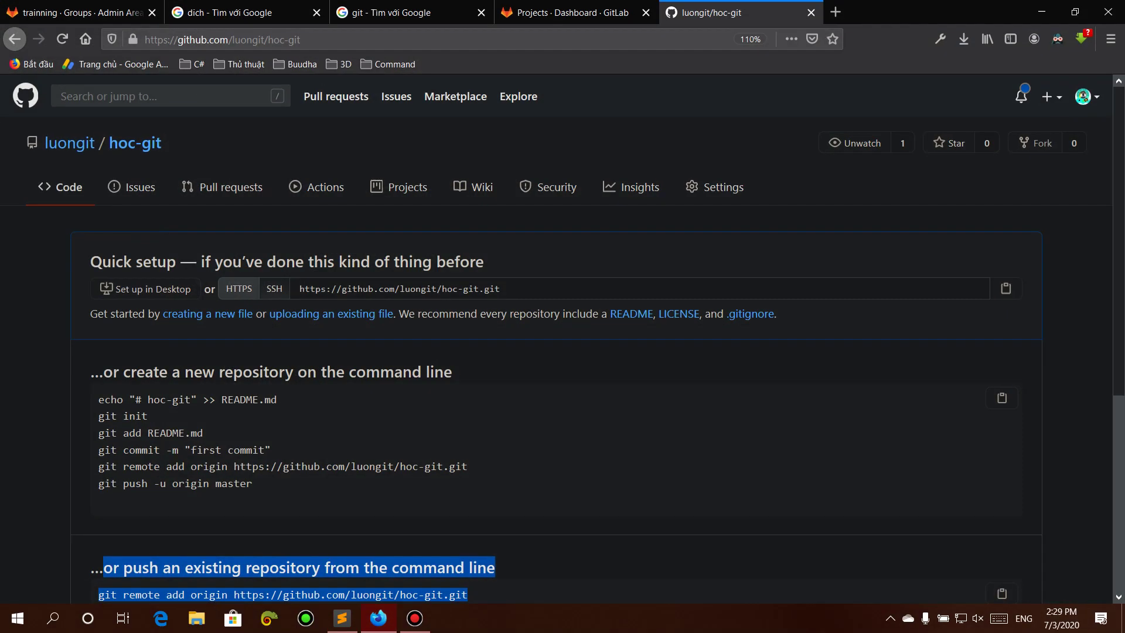
# Sign in to the school's GitLab server in a private window with a second user's username and password.
pyautogui.hotkey('ctrl', 'shift', 'p')
pyautogui.write('gitlab.bachkhoa-aptech.edu.vn/')
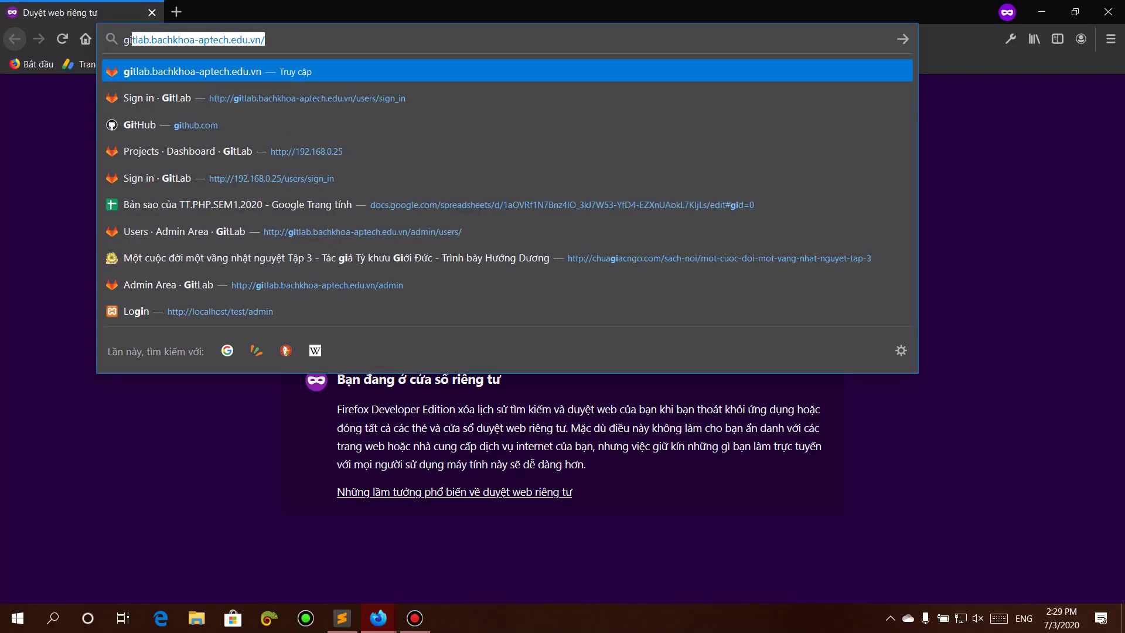
pyautogui.press('Return')
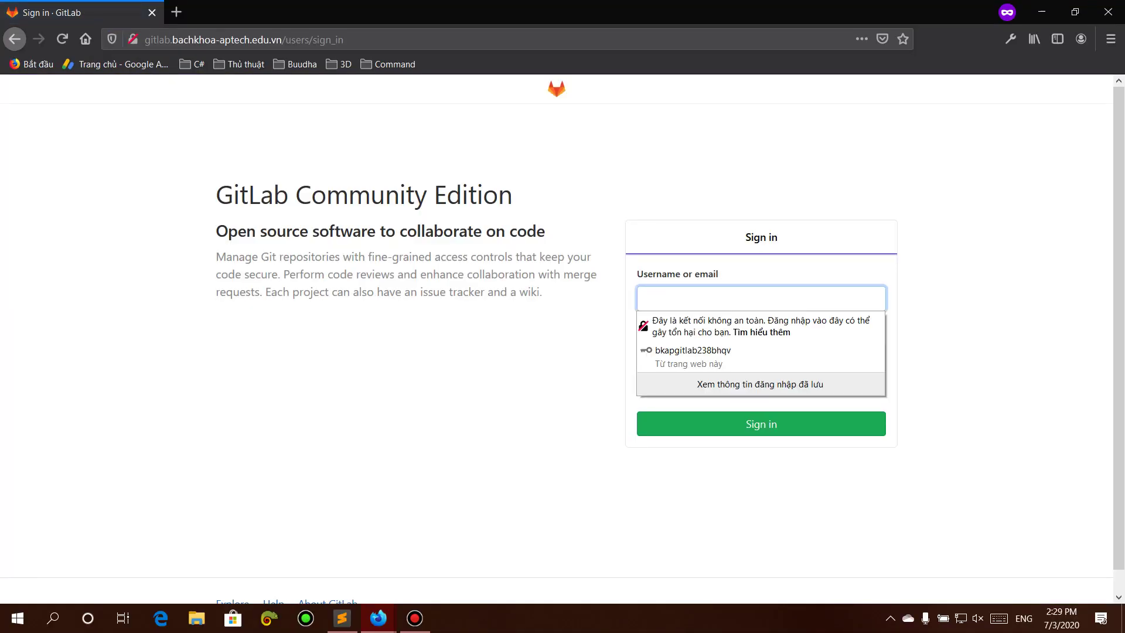
pyautogui.press('Escape')
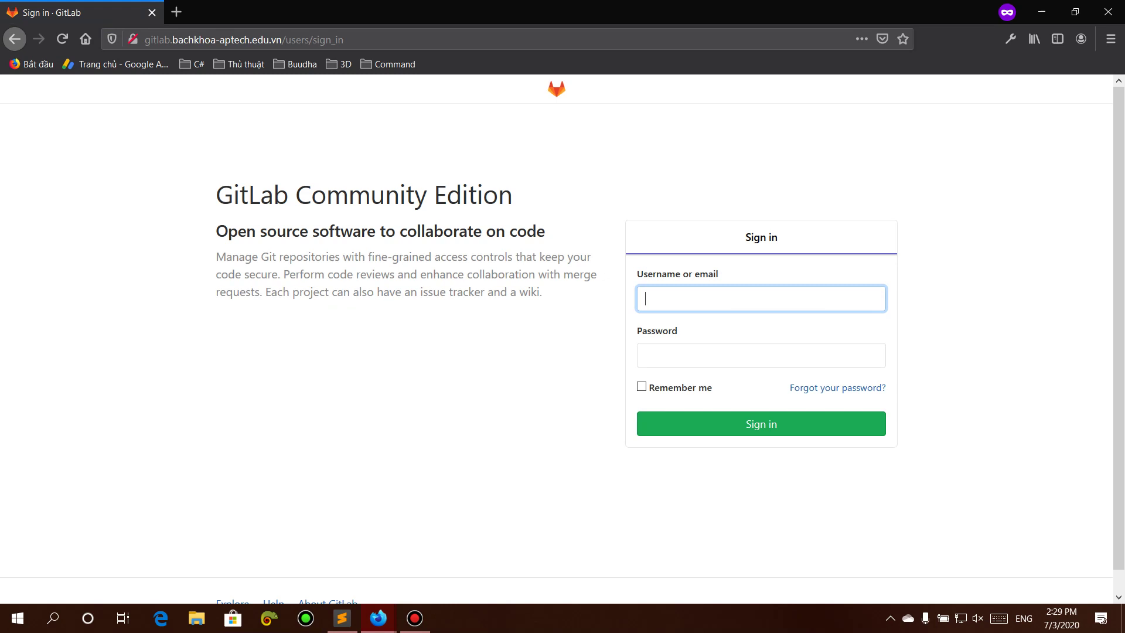
pyautogui.write('luongna')
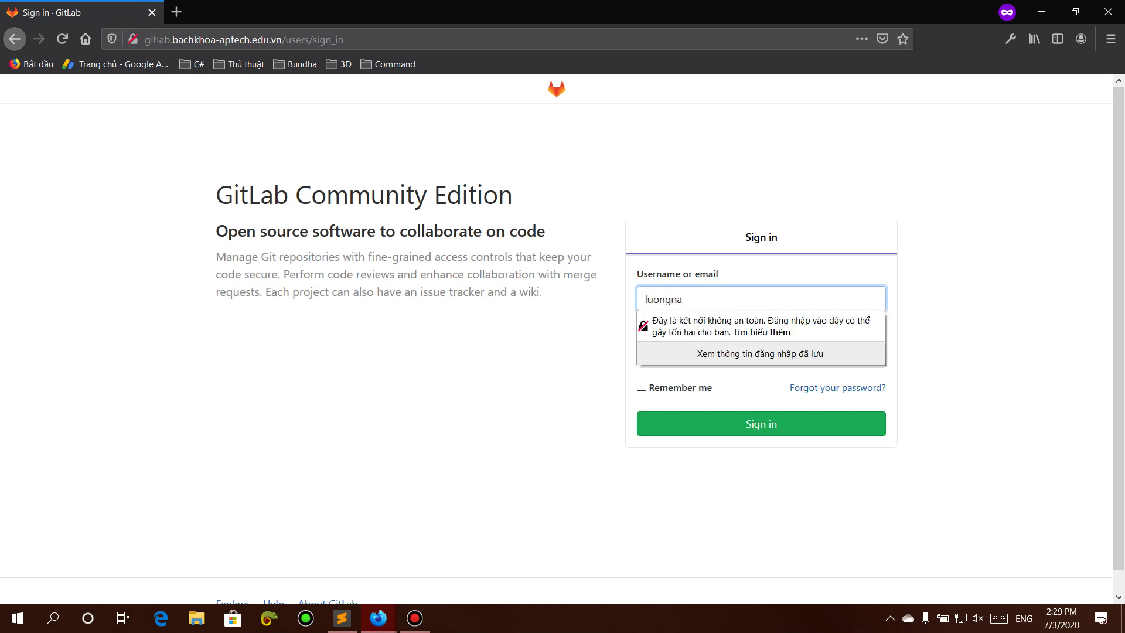
pyautogui.hotkey('ctrl', 'a')
pyautogui.press('Return')
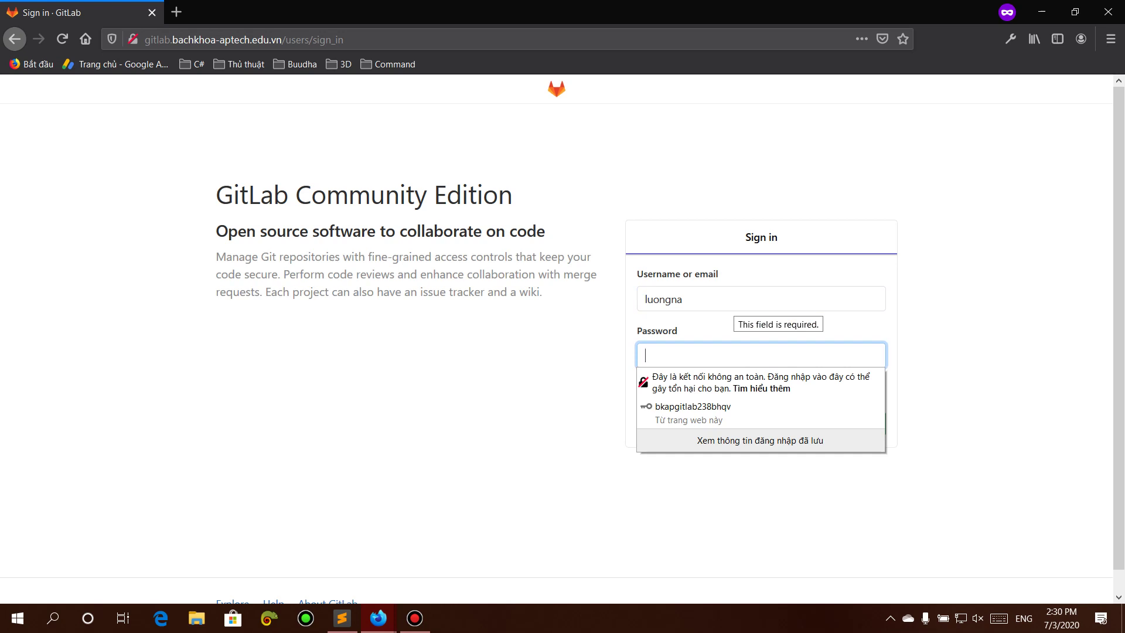
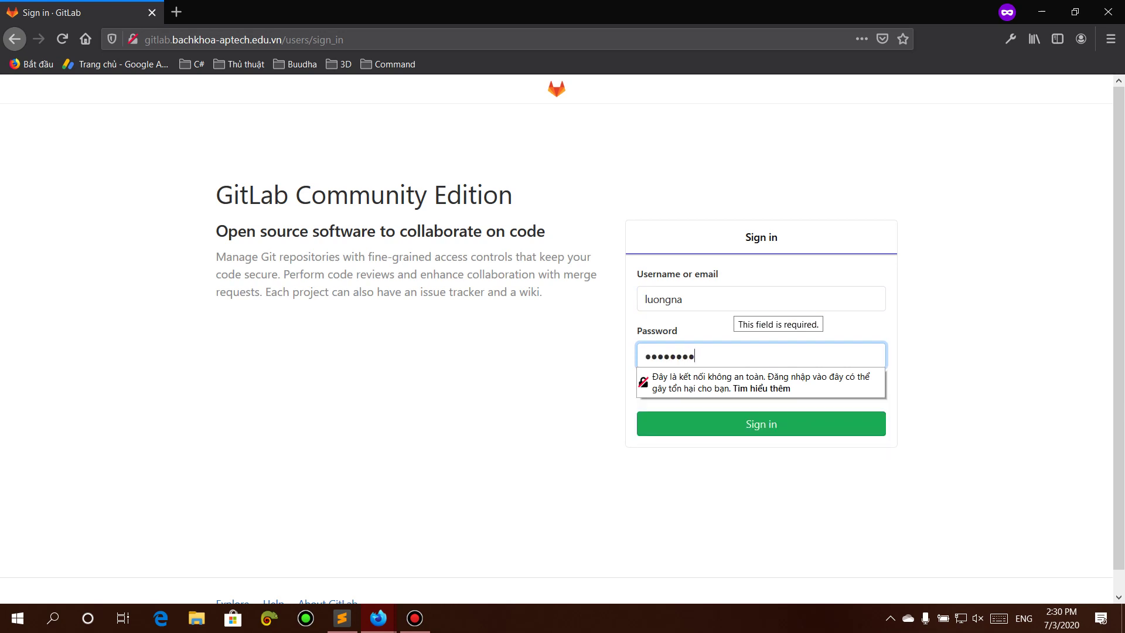
pyautogui.press('Return')
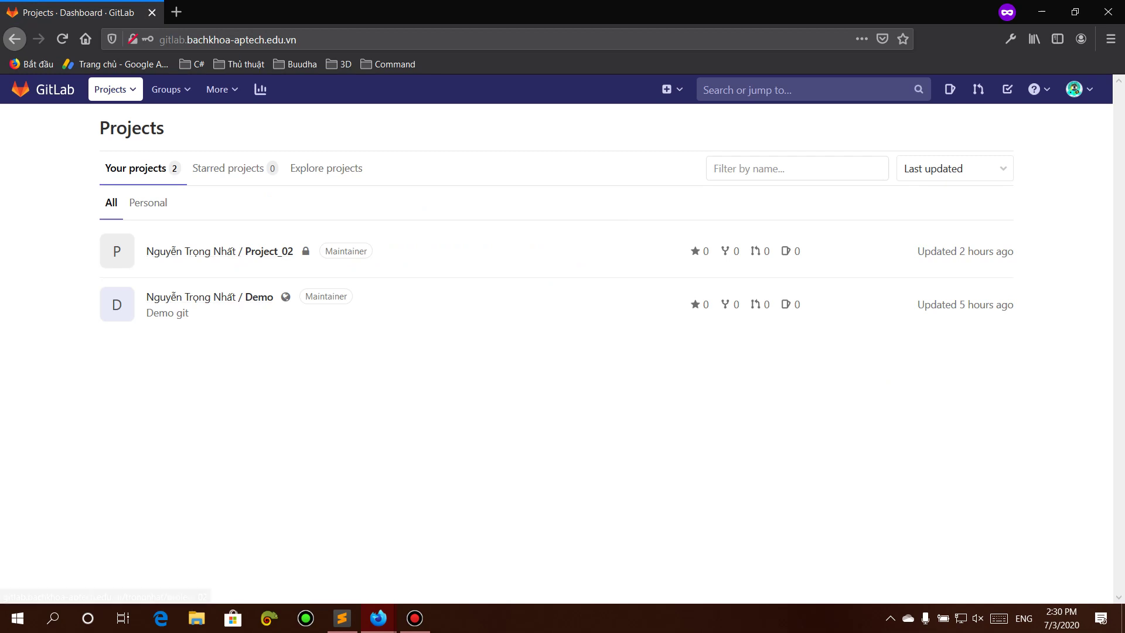
# Bring up the trainning group's Admin Area page listing its three members.
pyautogui.hotkey('alt', 'Tab')
pyautogui.hotkey('ctrl', '2')
pyautogui.hotkey('ctrl', '3')
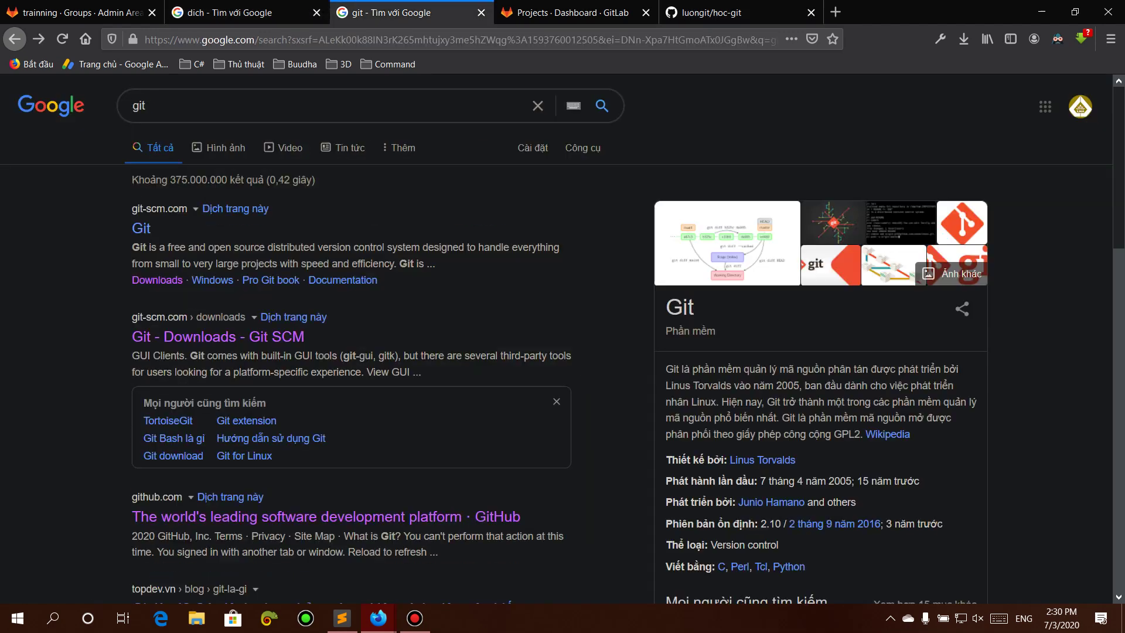
pyautogui.hotkey('ctrl', 'Tab')
pyautogui.hotkey('ctrl', 'Tab')
pyautogui.hotkey('alt', 'Tab')
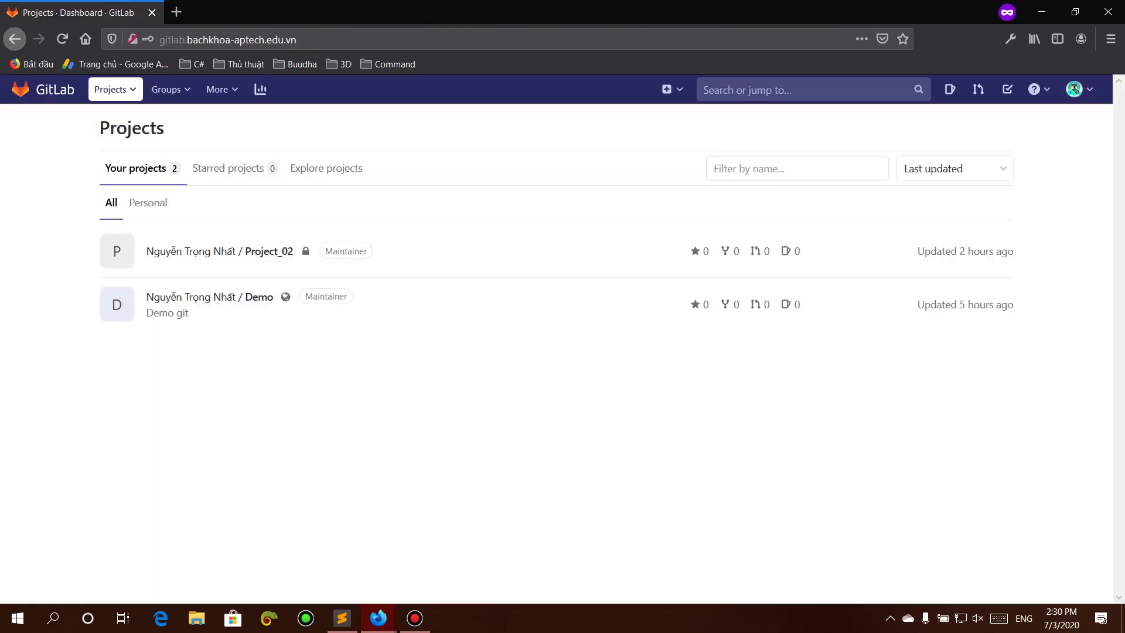
pyautogui.click(668, 89)
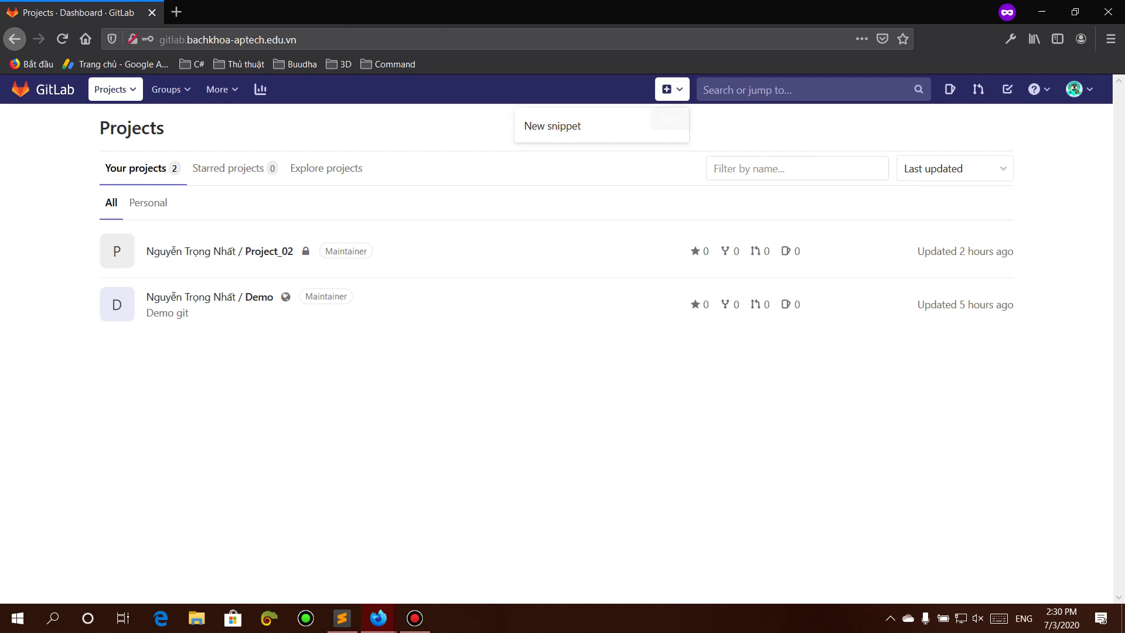
pyautogui.hotkey('alt', 'Tab')
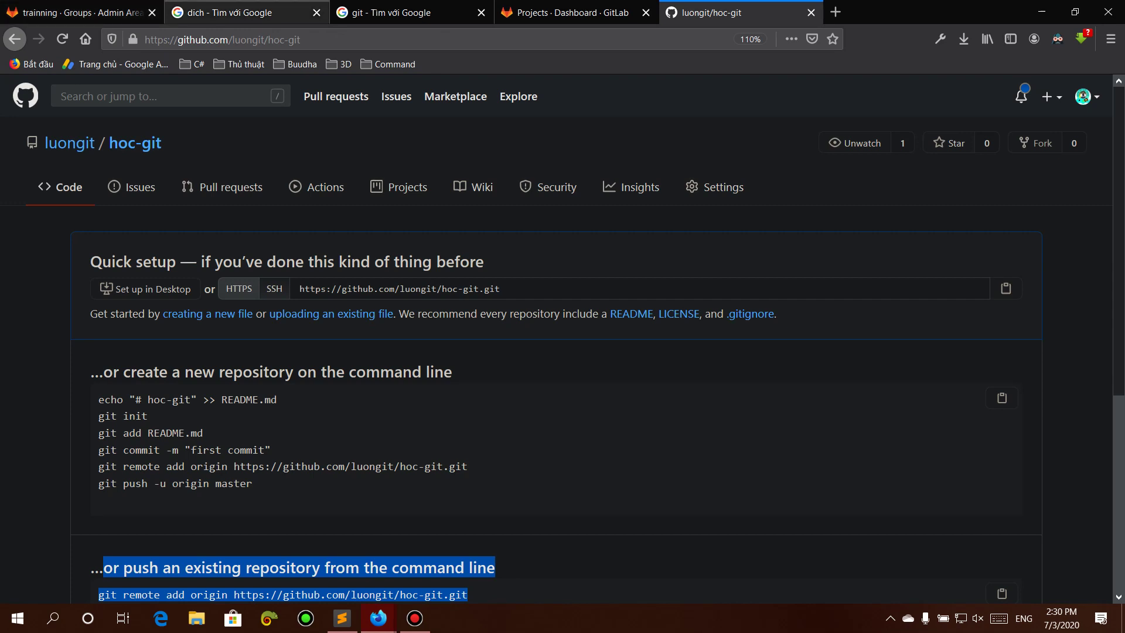
pyautogui.hotkey('ctrl', 'Tab')
pyautogui.scroll(1, 644, 369)
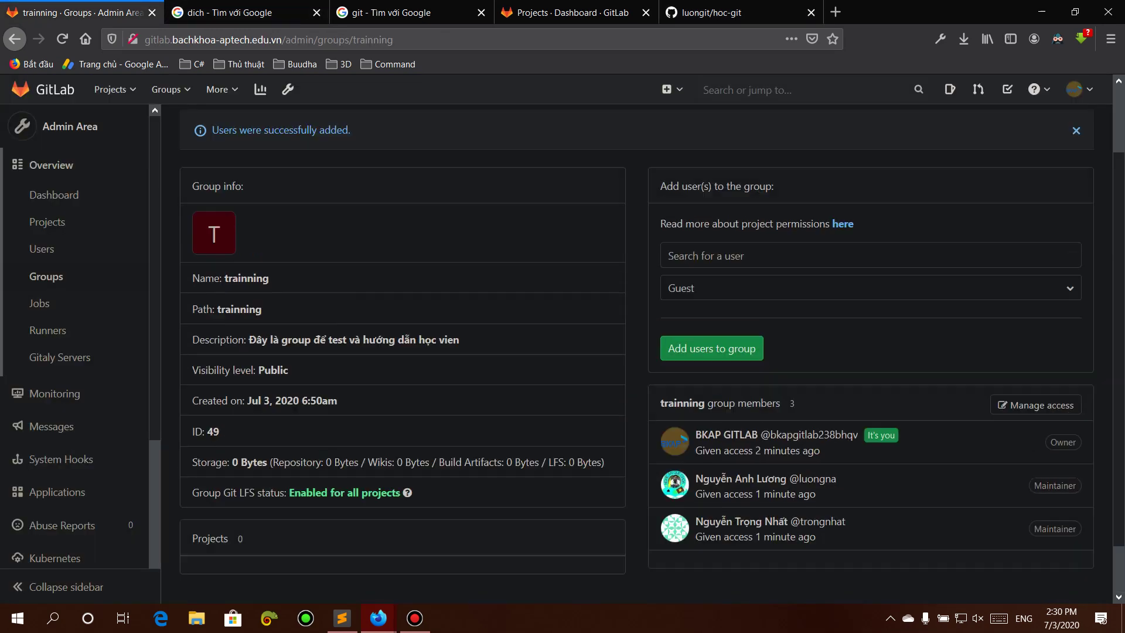
pyautogui.scroll(2, 645, 369)
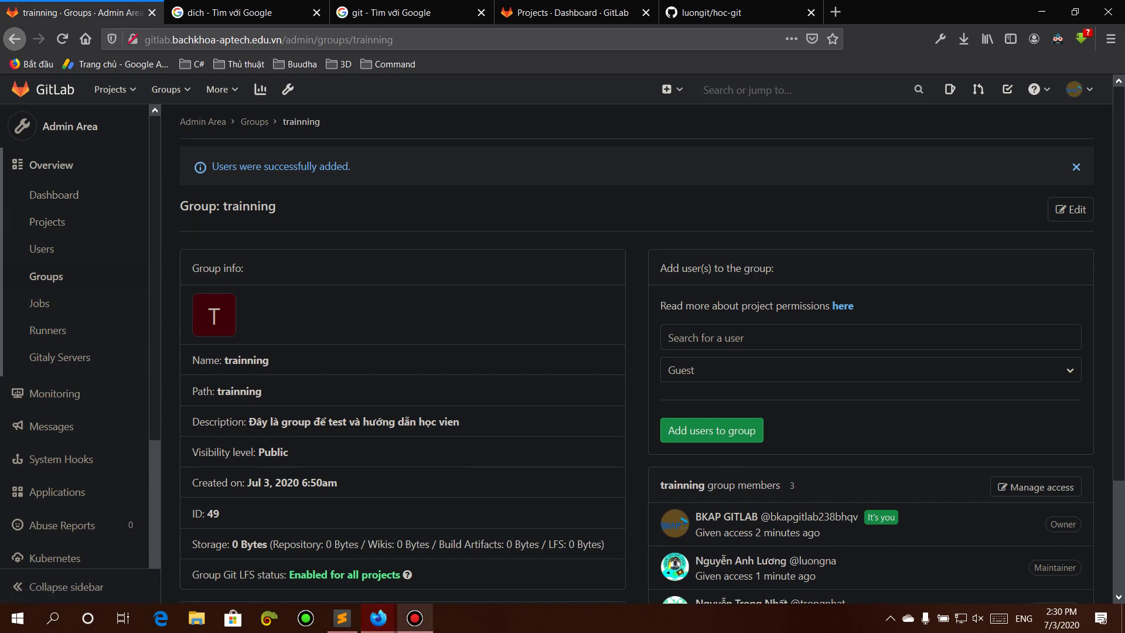
# Zoom the hoc-git project page to 120% and select the two git global setup config lines.
pyautogui.click(415, 617)
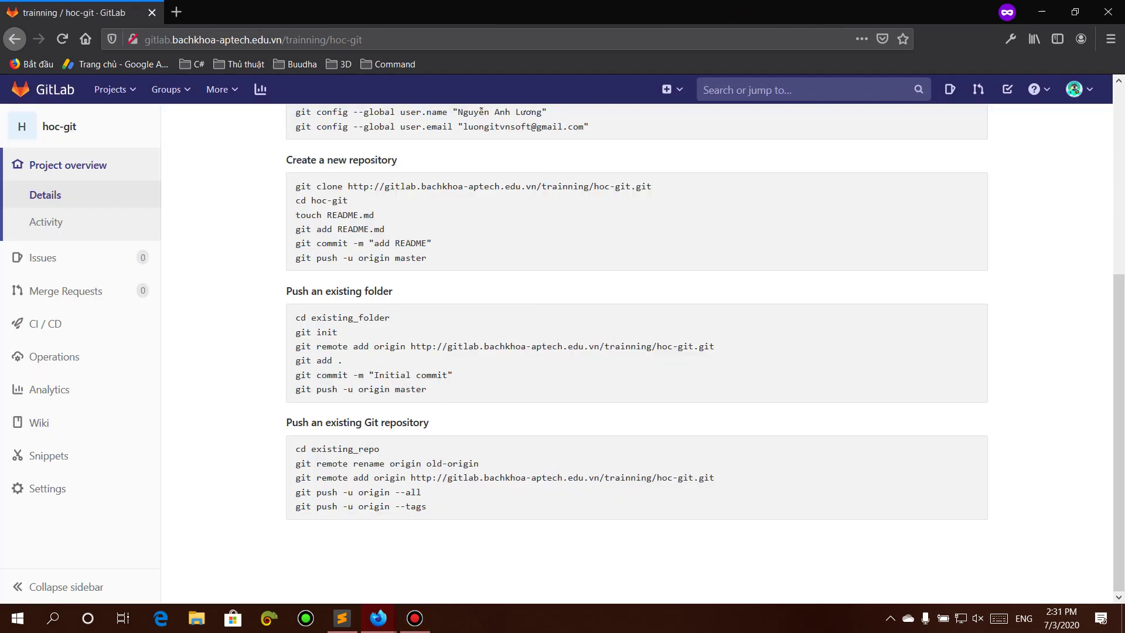
pyautogui.scroll(4, 644, 352)
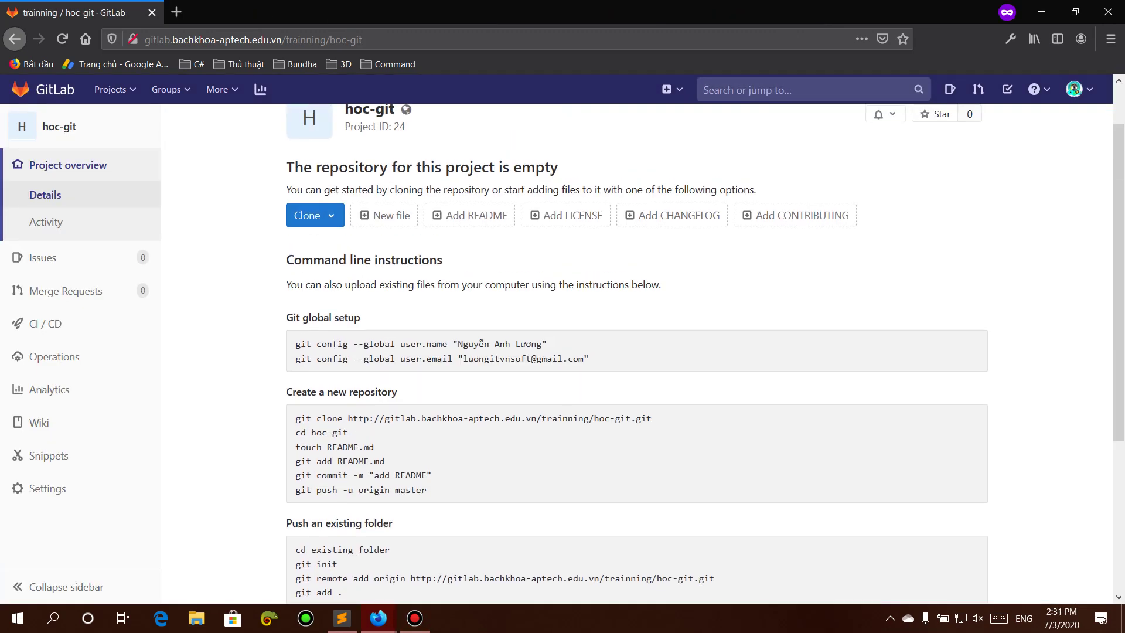
pyautogui.hotkey('ctrl', '+')
pyautogui.hotkey('ctrl', '+')
pyautogui.scroll(-5, 645, 352)
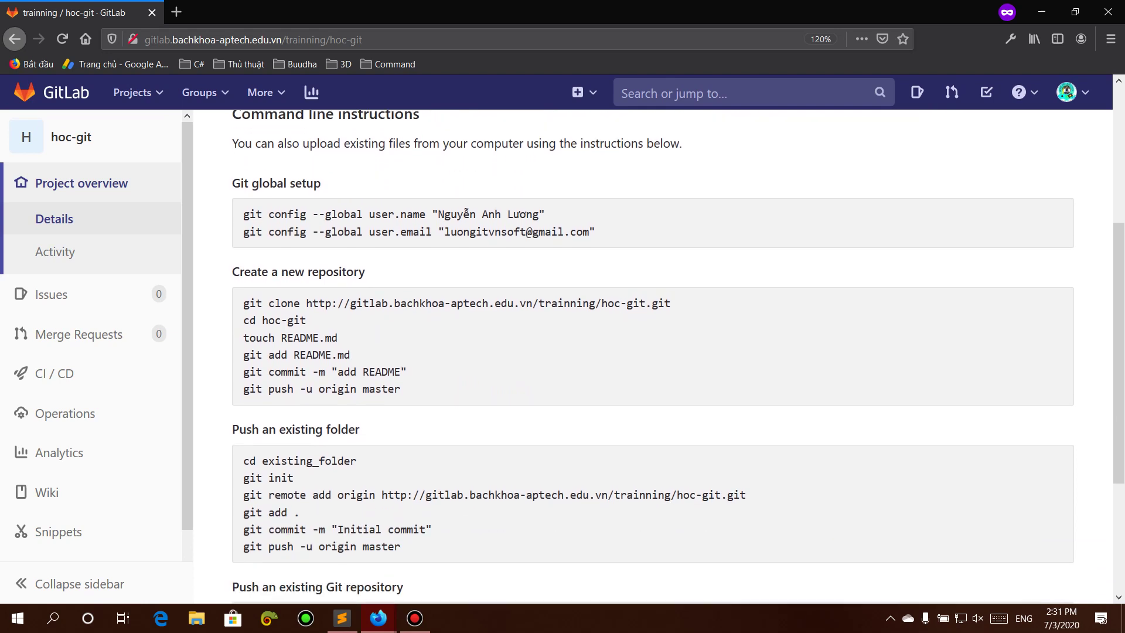
pyautogui.moveTo(243, 214); pyautogui.dragTo(306, 320)
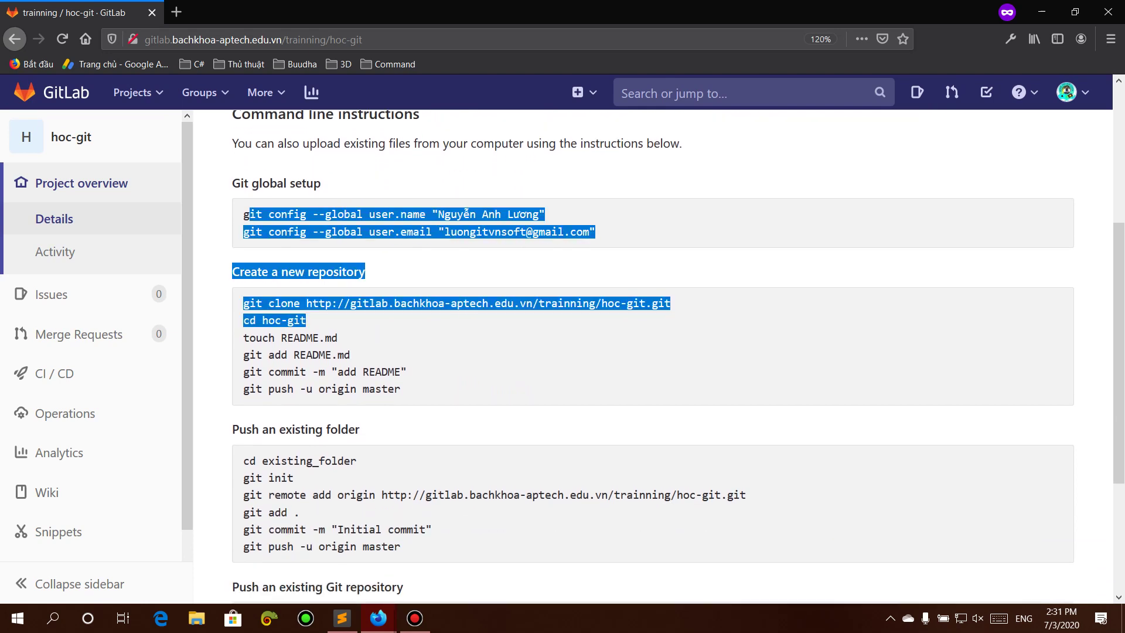
pyautogui.click(337, 338)
pyautogui.moveTo(401, 389)
pyautogui.mouseDown()
pyautogui.moveTo(243, 214)
pyautogui.moveTo(595, 232)
pyautogui.mouseUp()
pyautogui.click(243, 214)
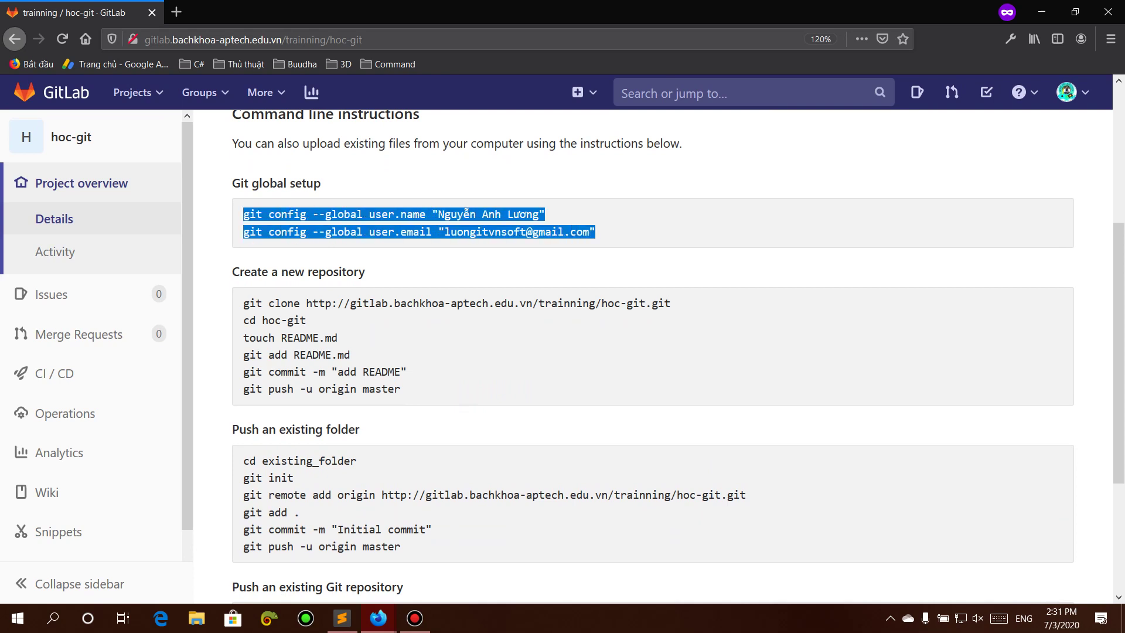
pyautogui.click(595, 232)
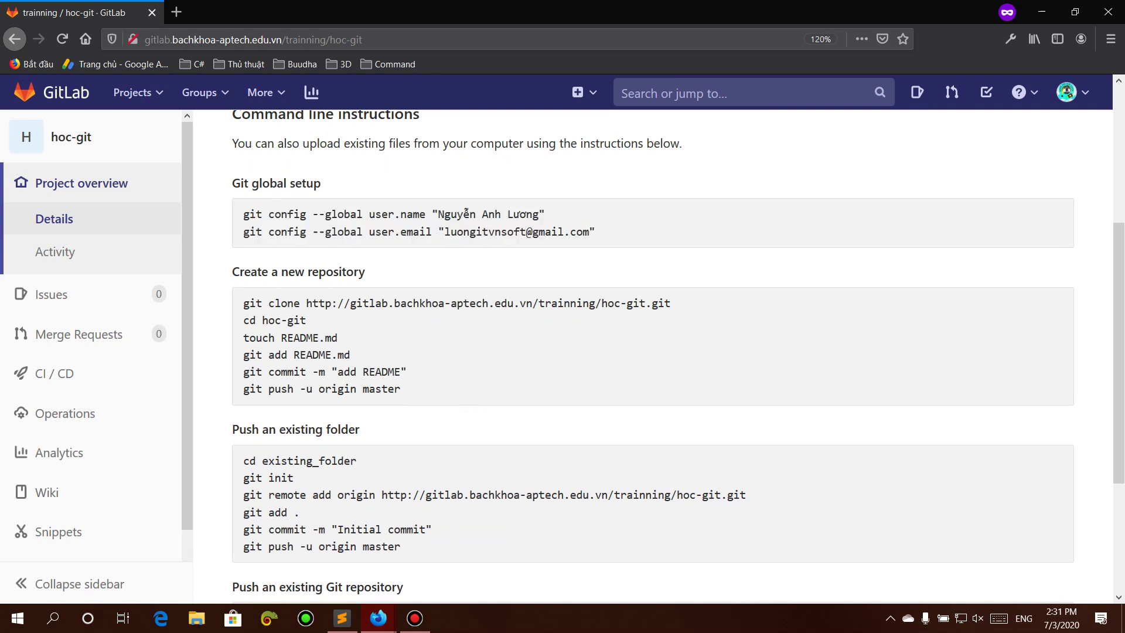
pyautogui.moveTo(243, 214); pyautogui.dragTo(596, 232)
# Scroll the command-line instructions down to 'Push an existing Git repository'.
pyautogui.scroll(-3, 653, 356)
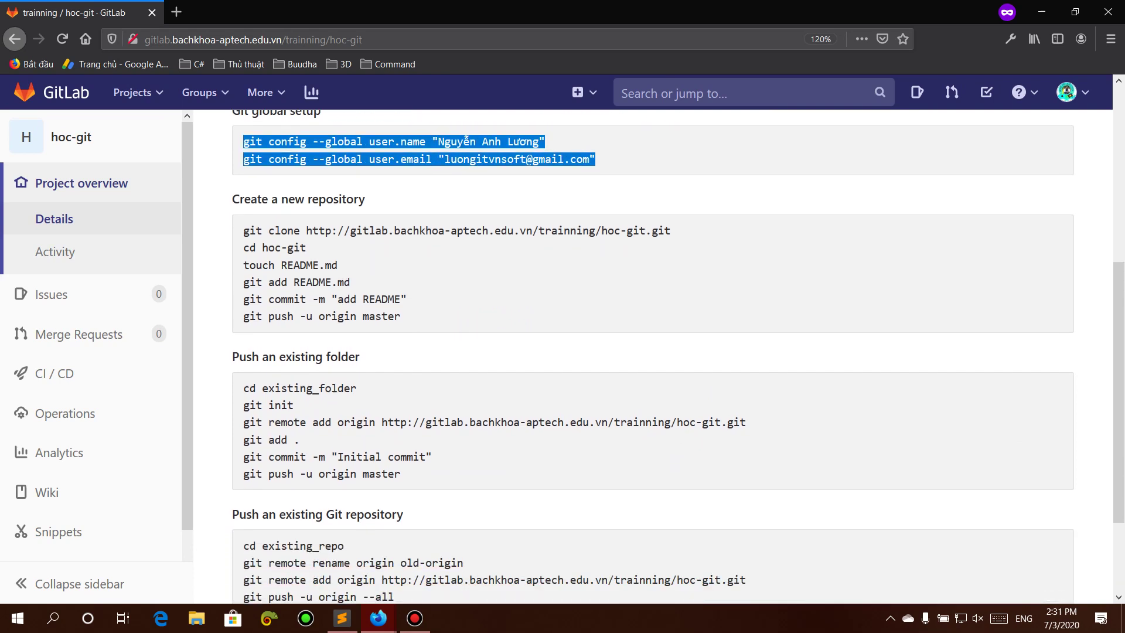
pyautogui.moveTo(244, 211)
pyautogui.mouseDown()
pyautogui.moveTo(350, 246)
pyautogui.moveTo(401, 486)
pyautogui.mouseUp()
pyautogui.scroll(-2, 349, 247)
pyautogui.scroll(-1, 350, 246)
pyautogui.click(401, 487)
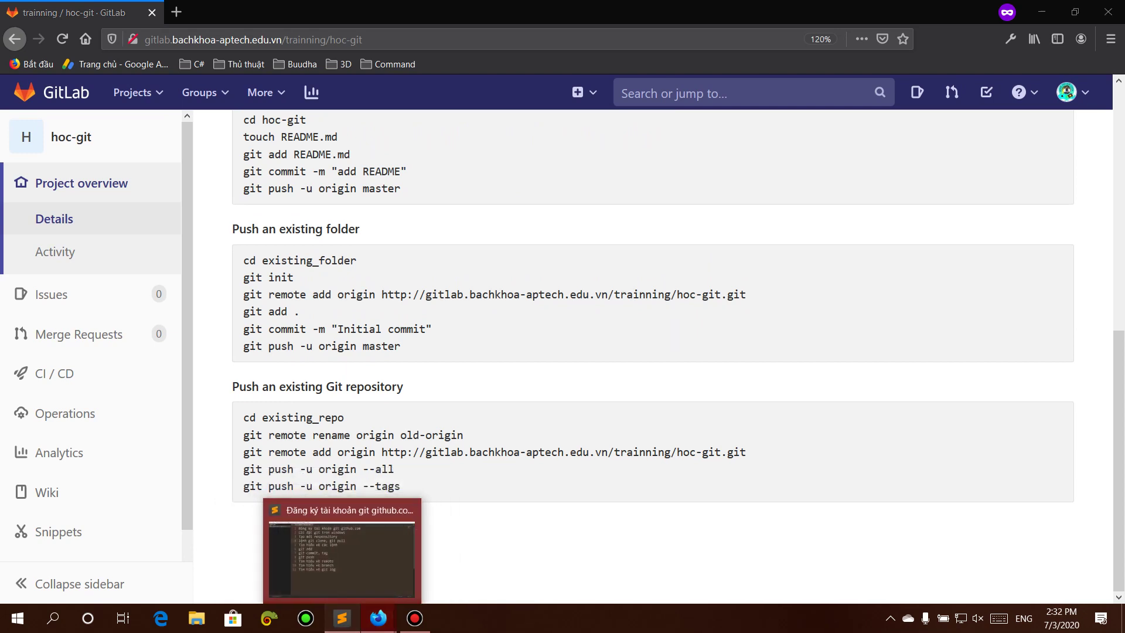
# Search Google for git in a new tab to reach git-scm.com's 2.27.0 Windows downloads.
pyautogui.click(342, 618)
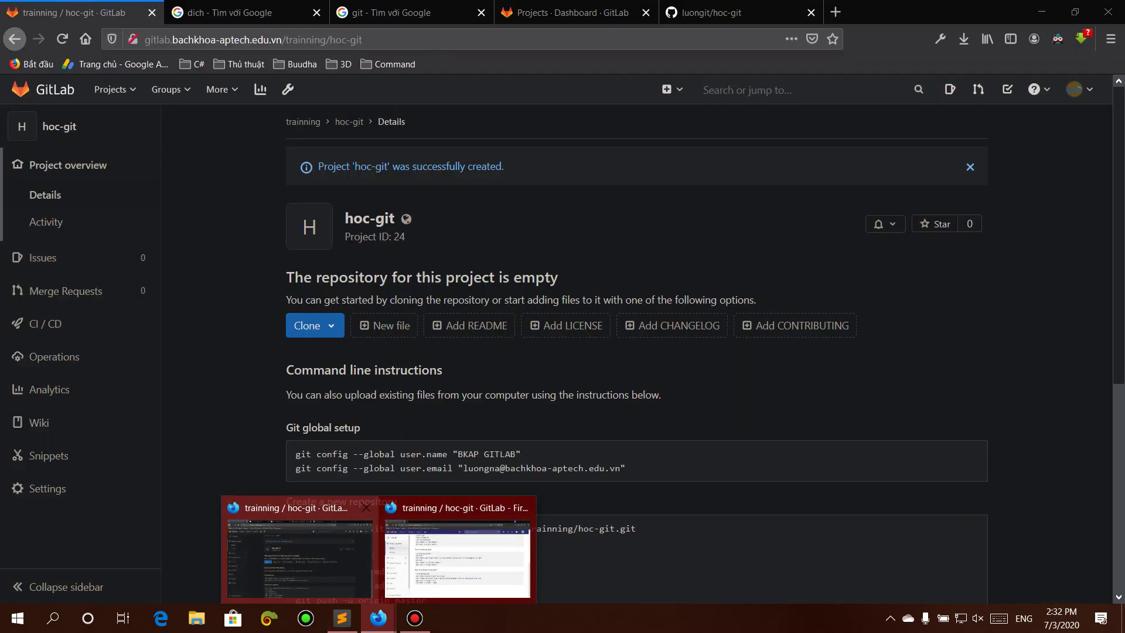
pyautogui.click(298, 556)
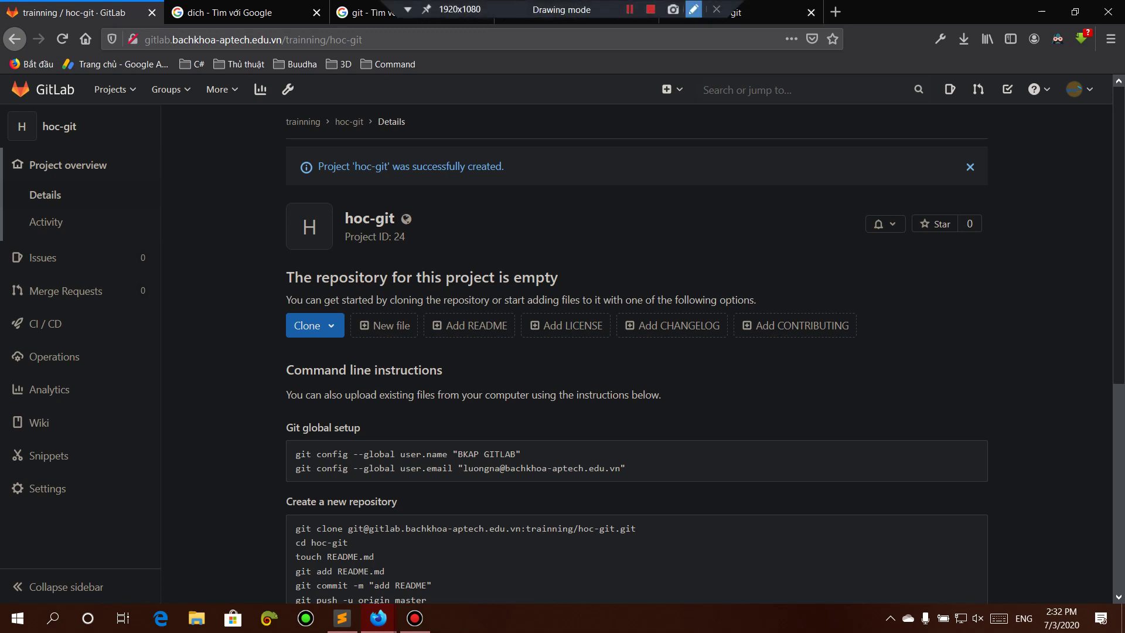
pyautogui.click(738, 12)
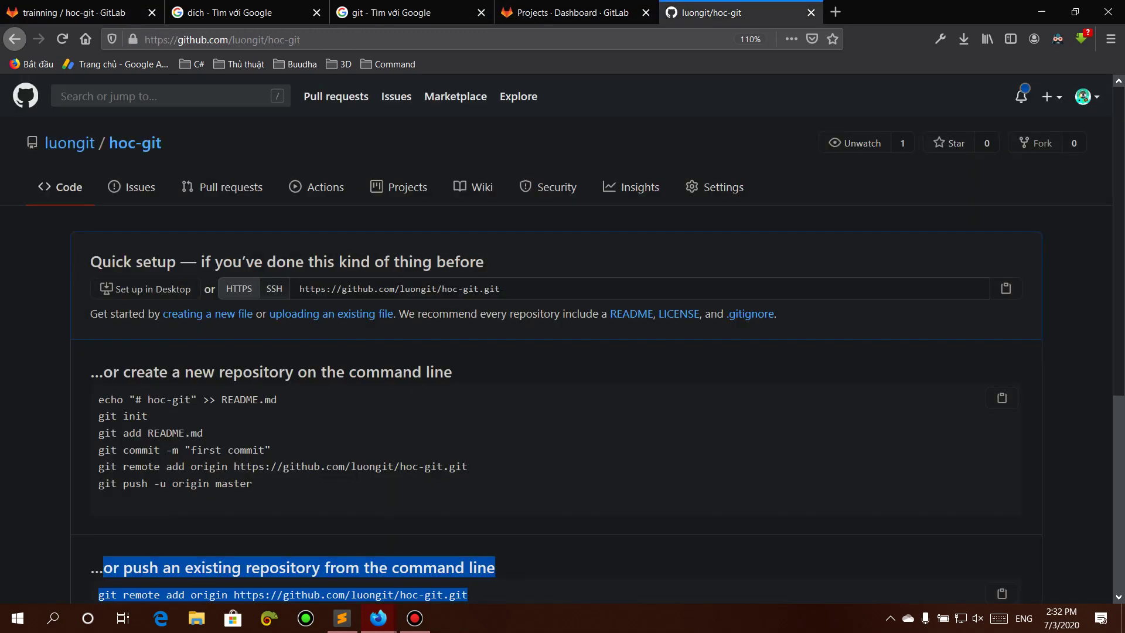
pyautogui.click(836, 12)
pyautogui.click(85, 39)
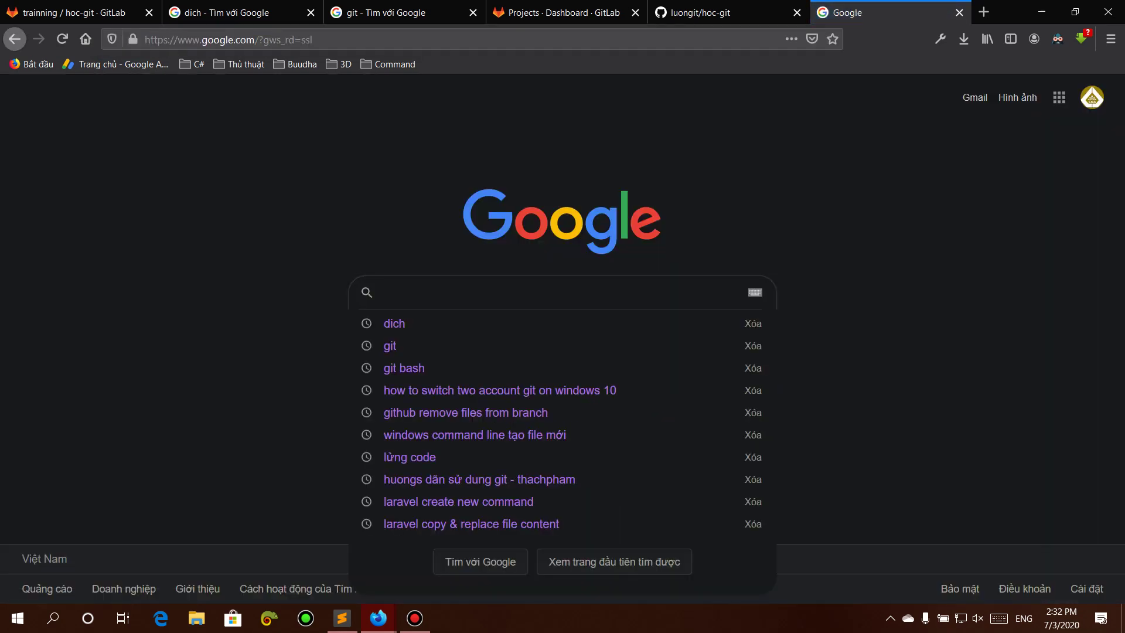
pyautogui.write('git')
pyautogui.press('Return')
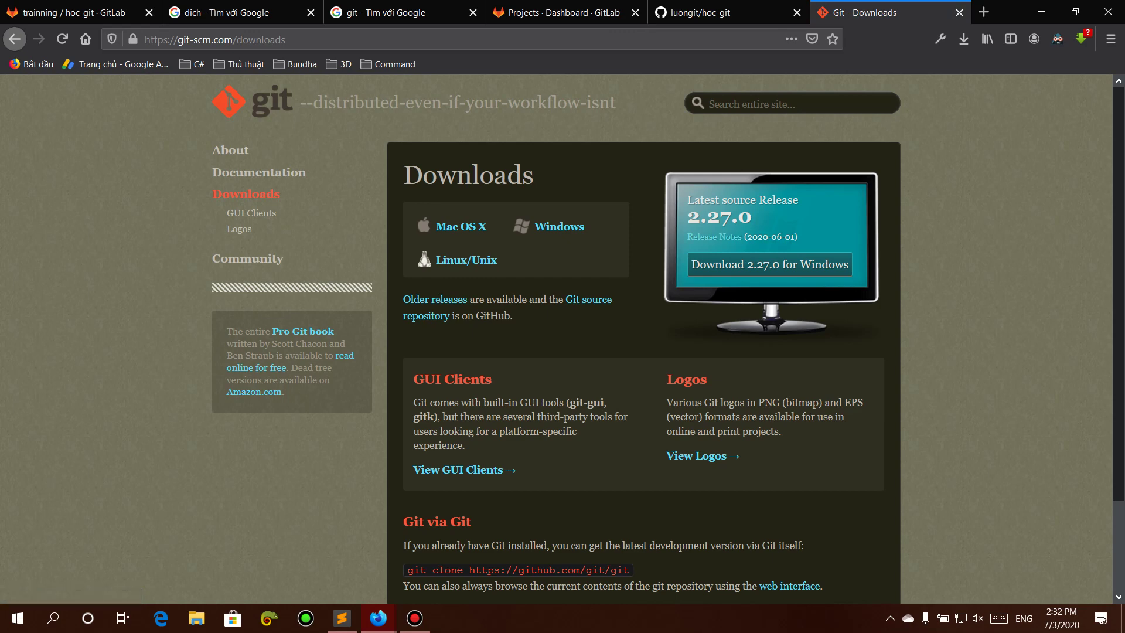
# Launch Command Prompt from the Windows start search with cmd.
pyautogui.press('super')
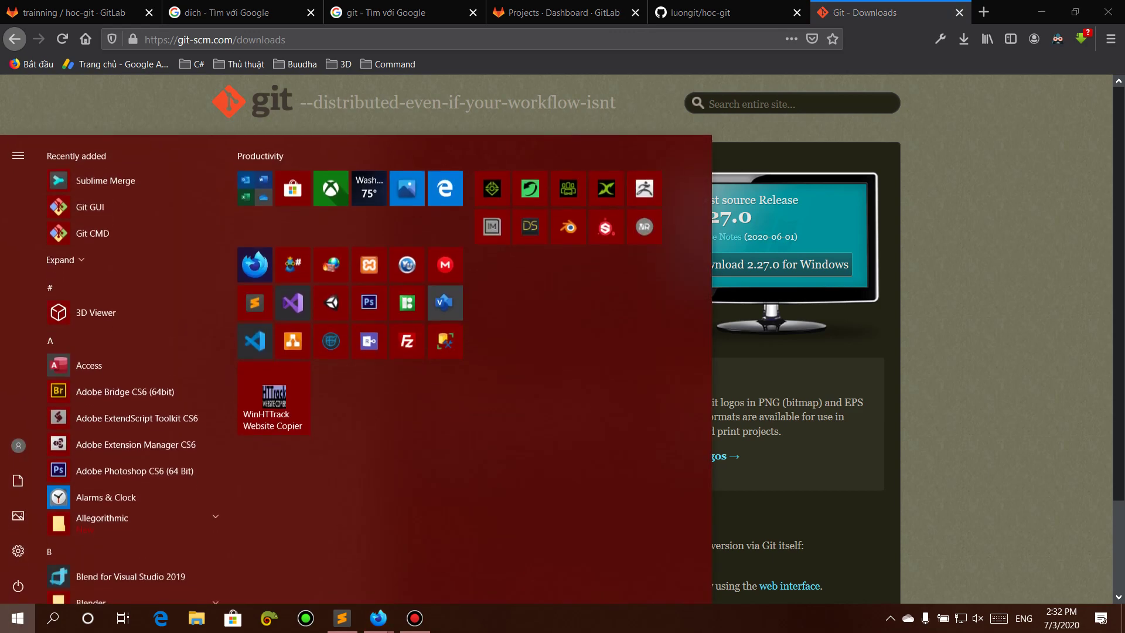
pyautogui.write('cmd')
pyautogui.press('Return')
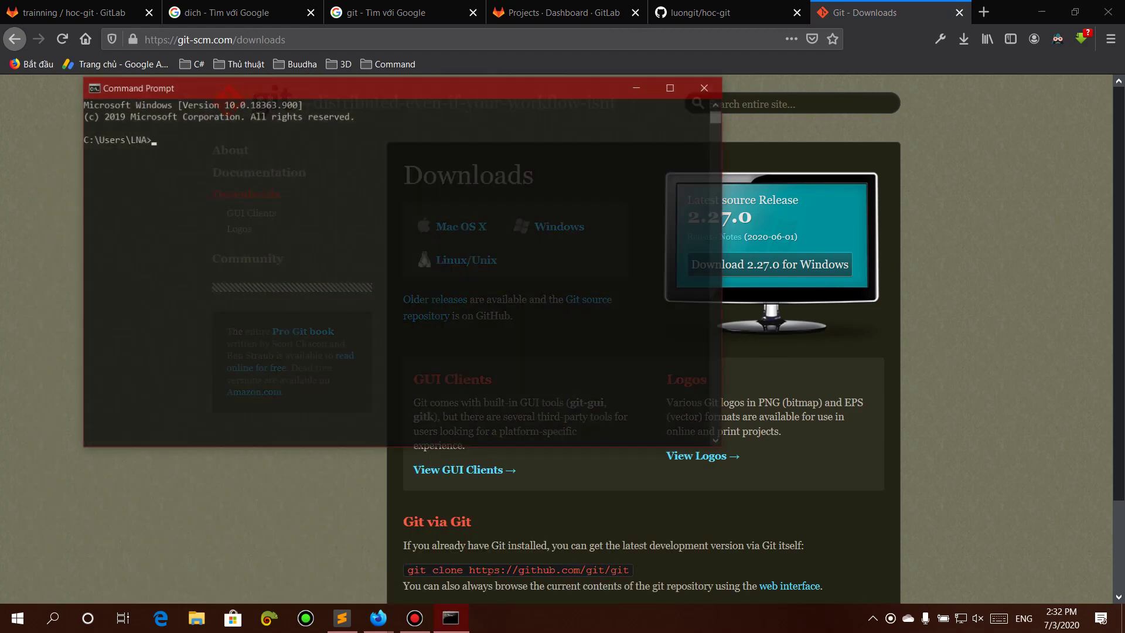
pyautogui.click(415, 618)
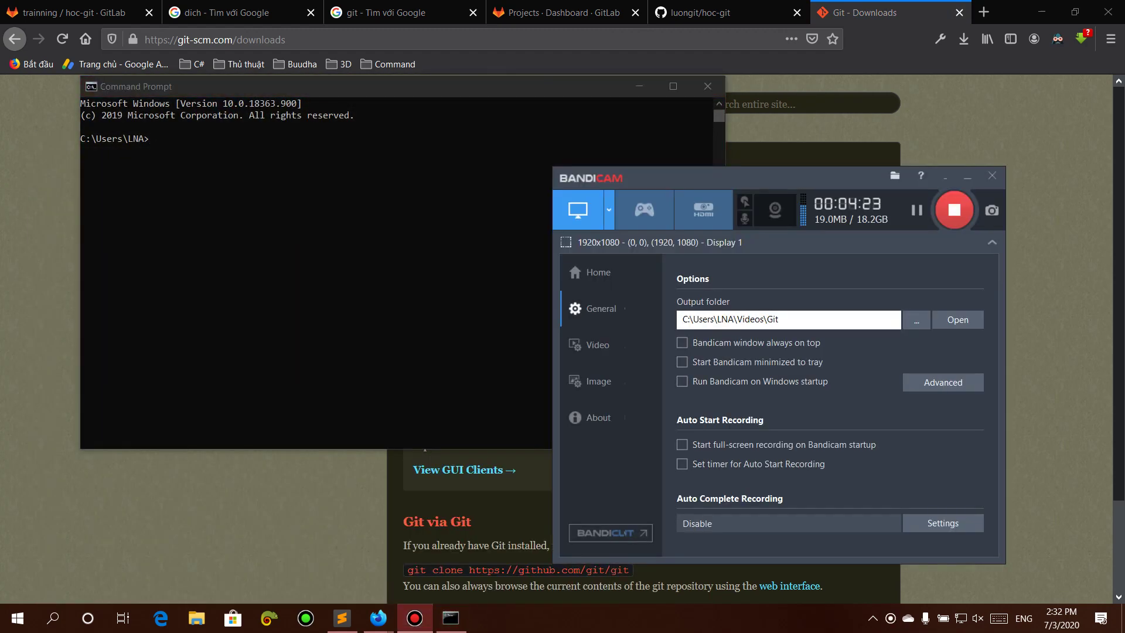
pyautogui.hotkey('alt', 'Tab')
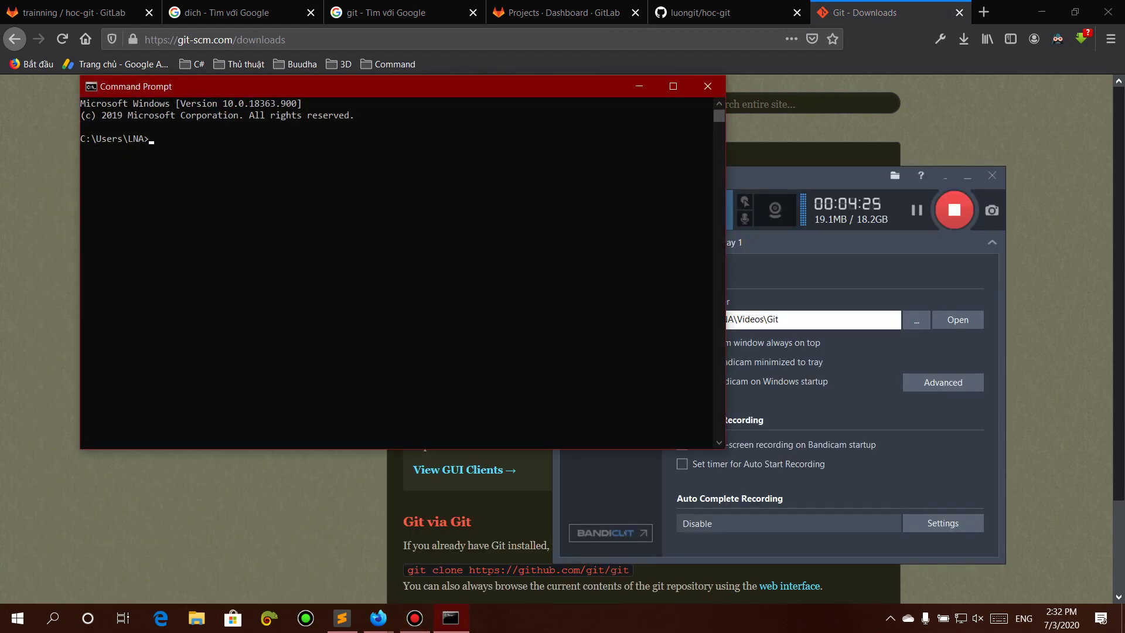
# Run 'git --version', fixing a typo, to confirm git version 2.27.0.windows.1.
pyautogui.write('git --')
pyautogui.write('vrsion')
pyautogui.press('Return')
pyautogui.write('git --')
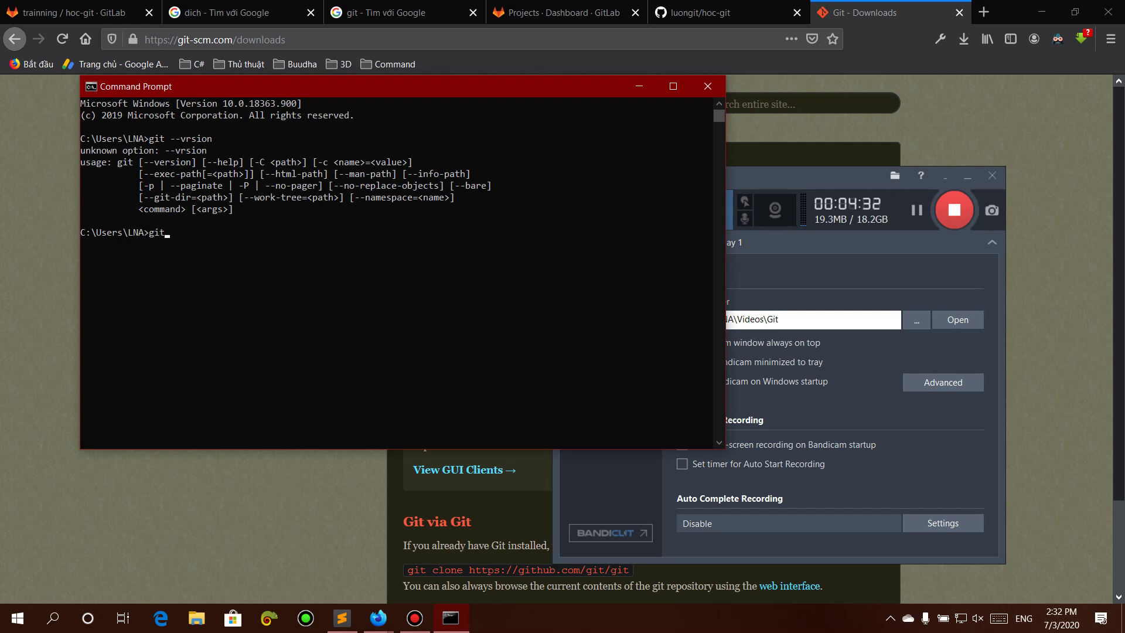
pyautogui.write('ver')
pyautogui.write('sion')
pyautogui.press('Return')
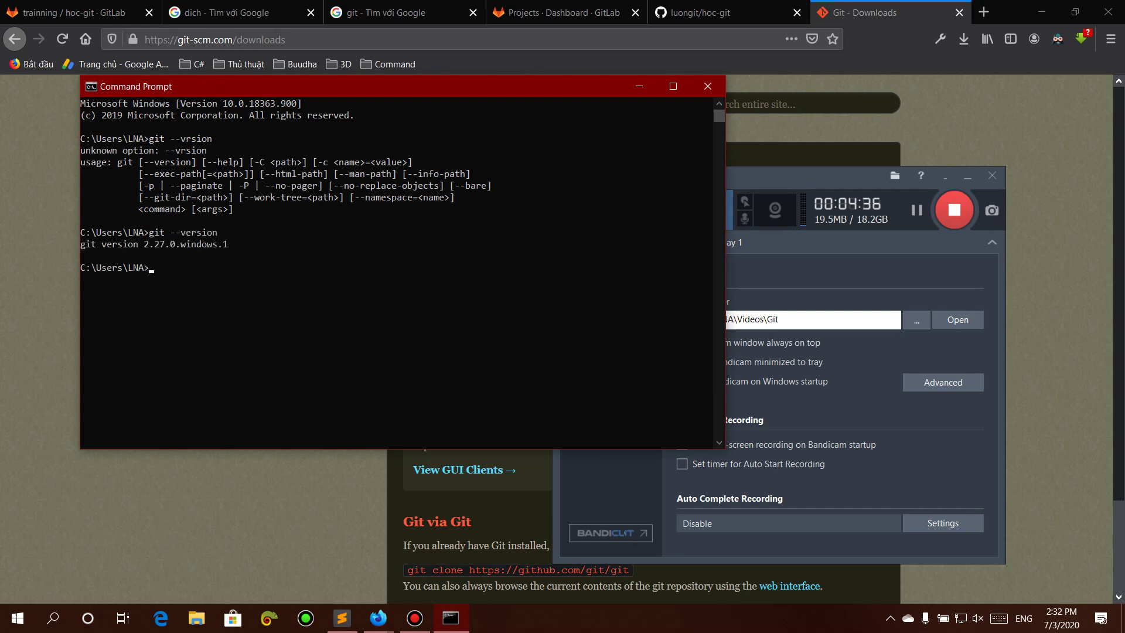
pyautogui.click(673, 87)
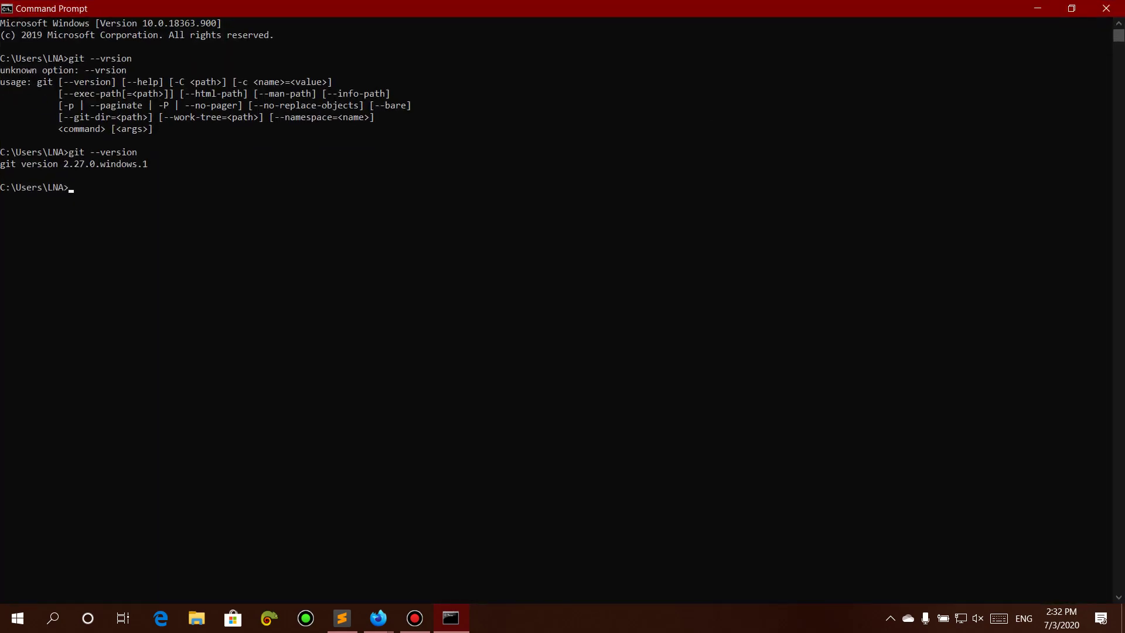
pyautogui.keyDown('ctrl'); pyautogui.scroll(3, 562, 316); pyautogui.keyUp('ctrl')
pyautogui.keyDown('ctrl'); pyautogui.scroll(2, 562, 316); pyautogui.keyUp('ctrl')
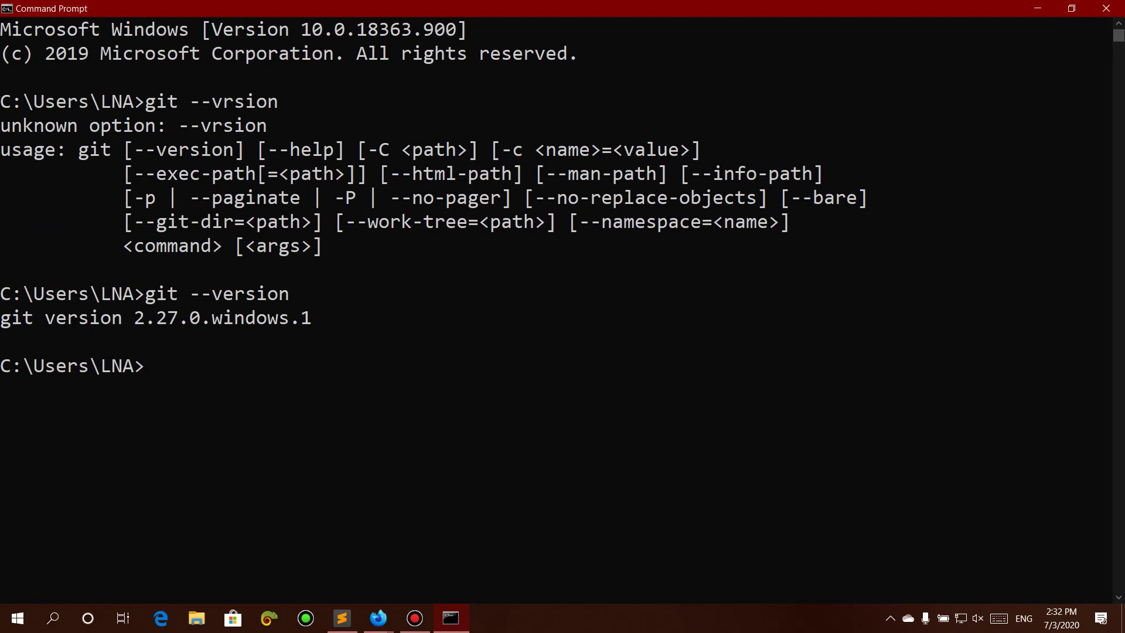
pyautogui.moveTo(352, 8); pyautogui.dragTo(354, 257)
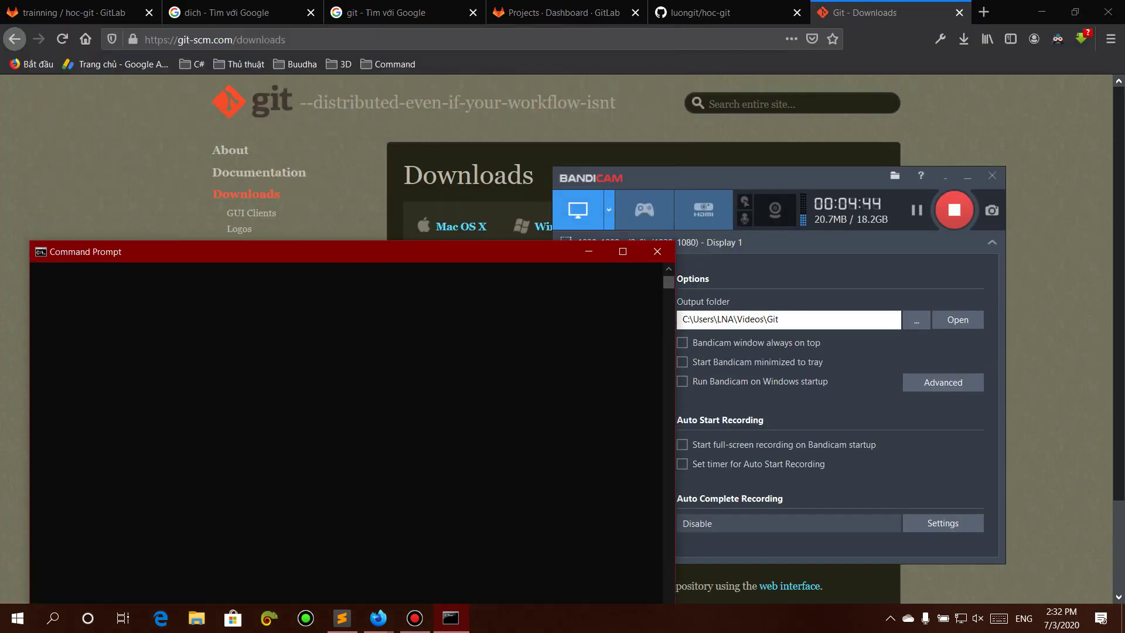
# Insert an empty line 4 below 'Tạo mới responsitory', bringing the outline to 12 lines.
pyautogui.click(342, 618)
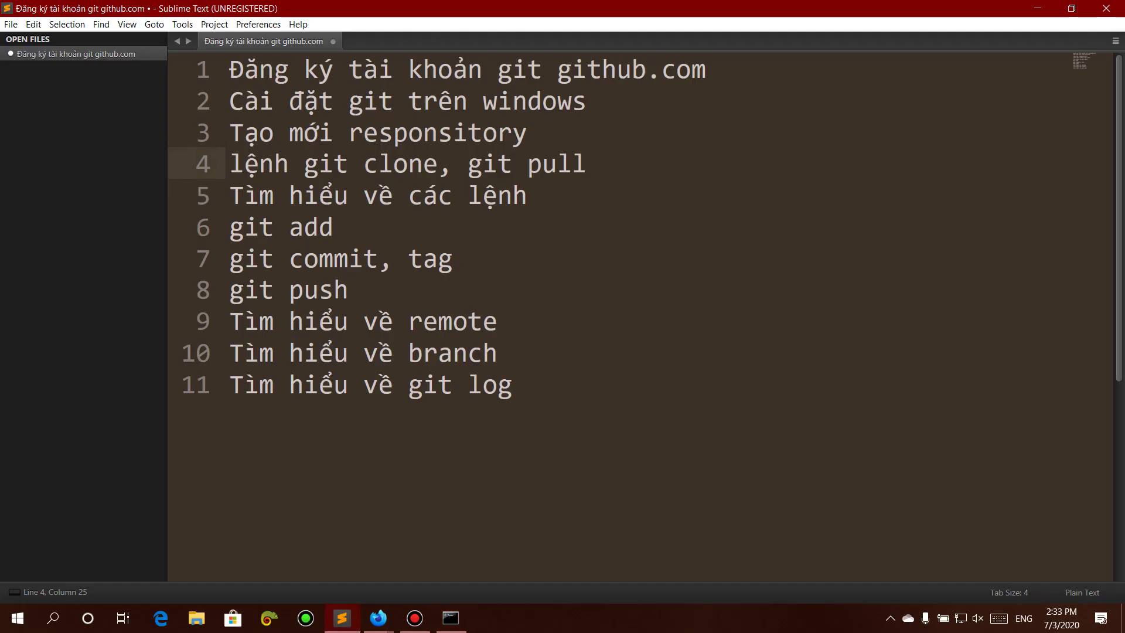
pyautogui.click(587, 101)
pyautogui.click(528, 132)
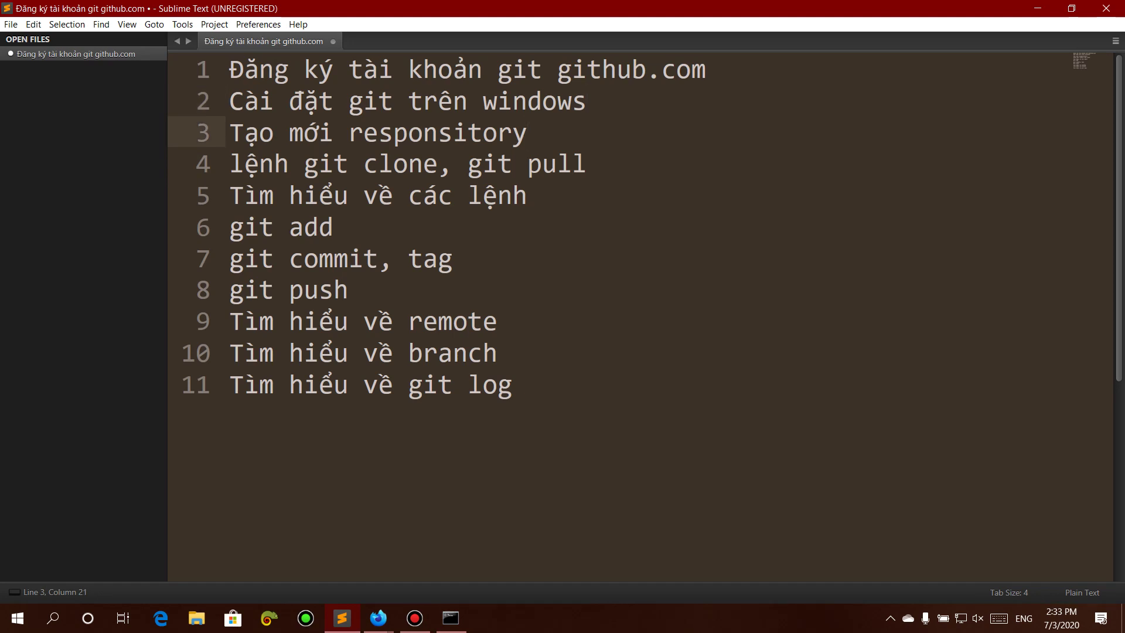
pyautogui.press('Return')
pyautogui.hotkey('shift', 'Up')
pyautogui.hotkey('shift', 'Up')
pyautogui.hotkey('shift', 'Up')
pyautogui.press('Right')
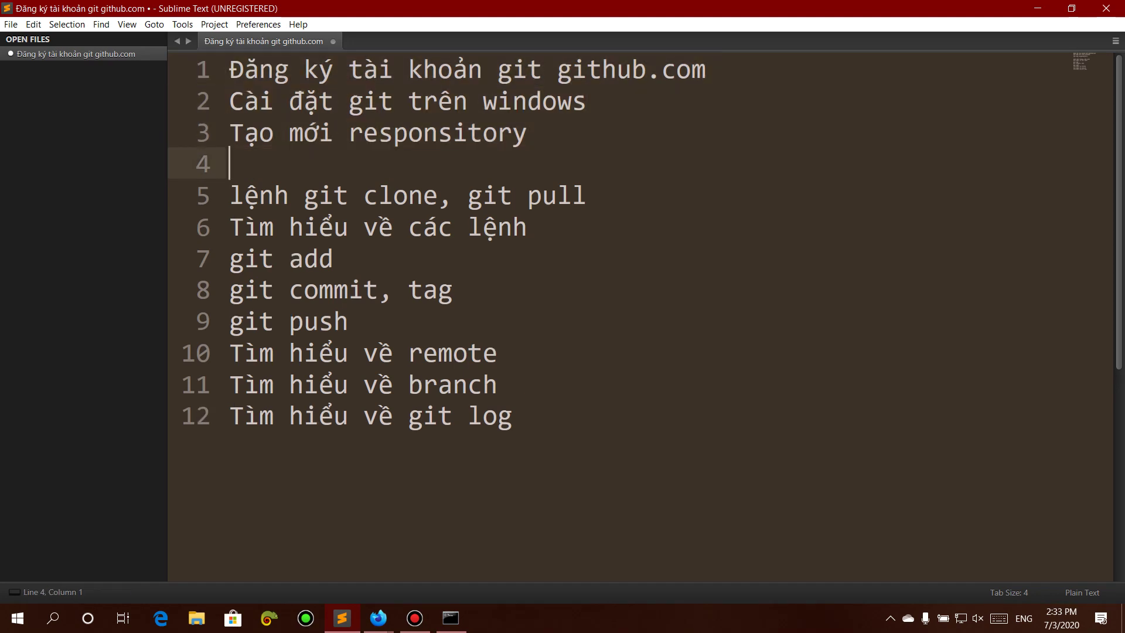
pyautogui.press('Down')
pyautogui.press('End')
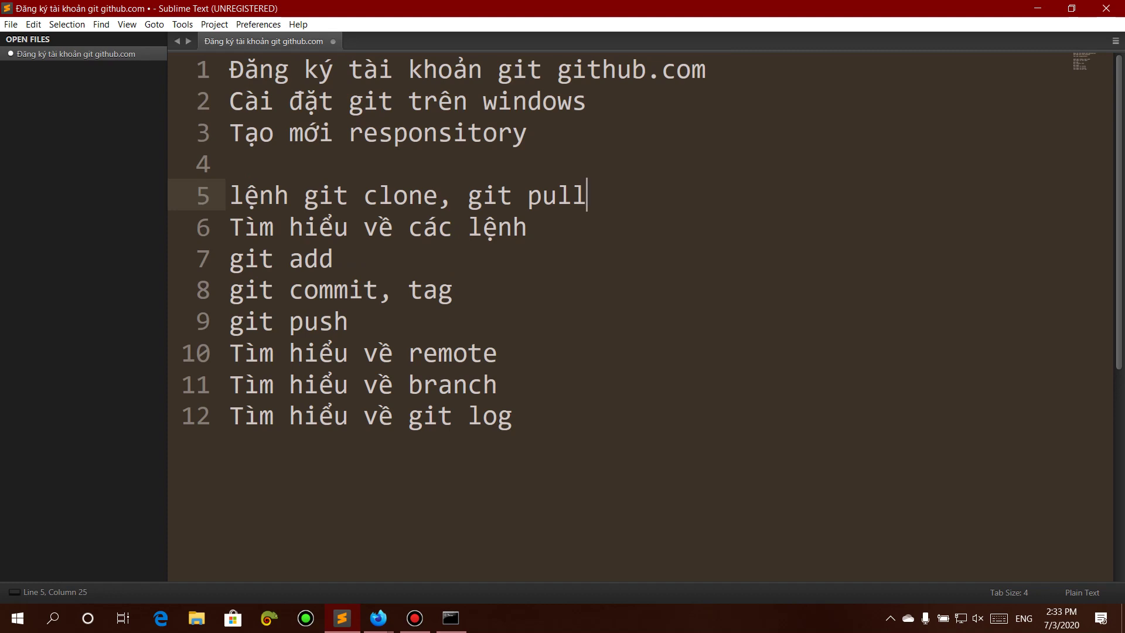
pyautogui.press('Up')
pyautogui.press('BackSpace')
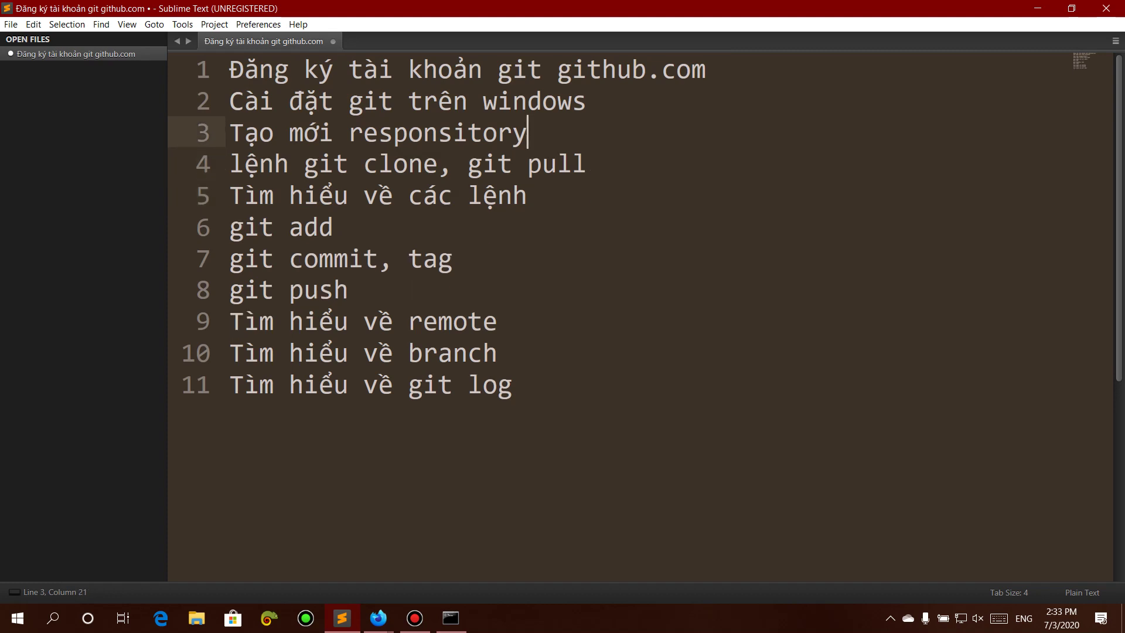
pyautogui.press('Return')
pyautogui.click(415, 618)
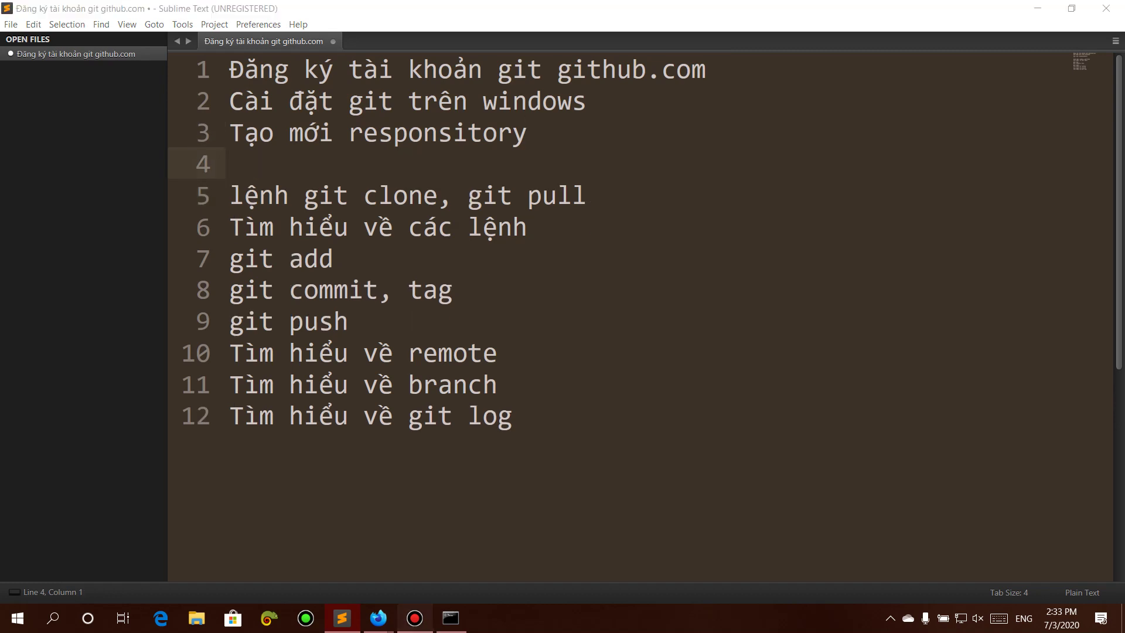